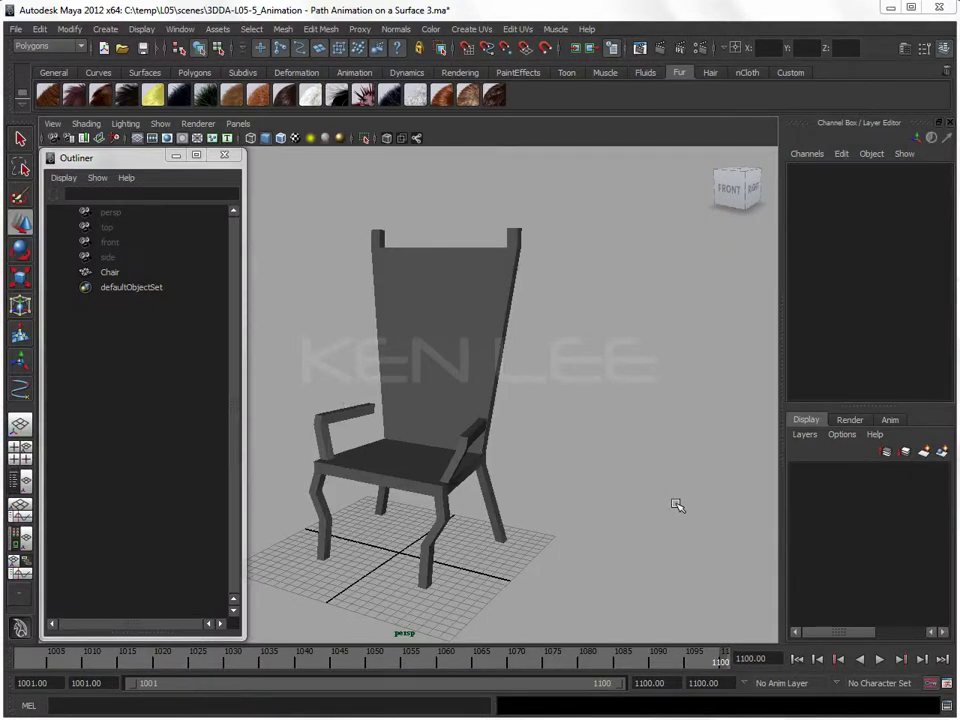
Select the Chair model and tumble and dolly the perspective view in close to its front.
{"action": "left_click", "coordinate": [480, 300]}
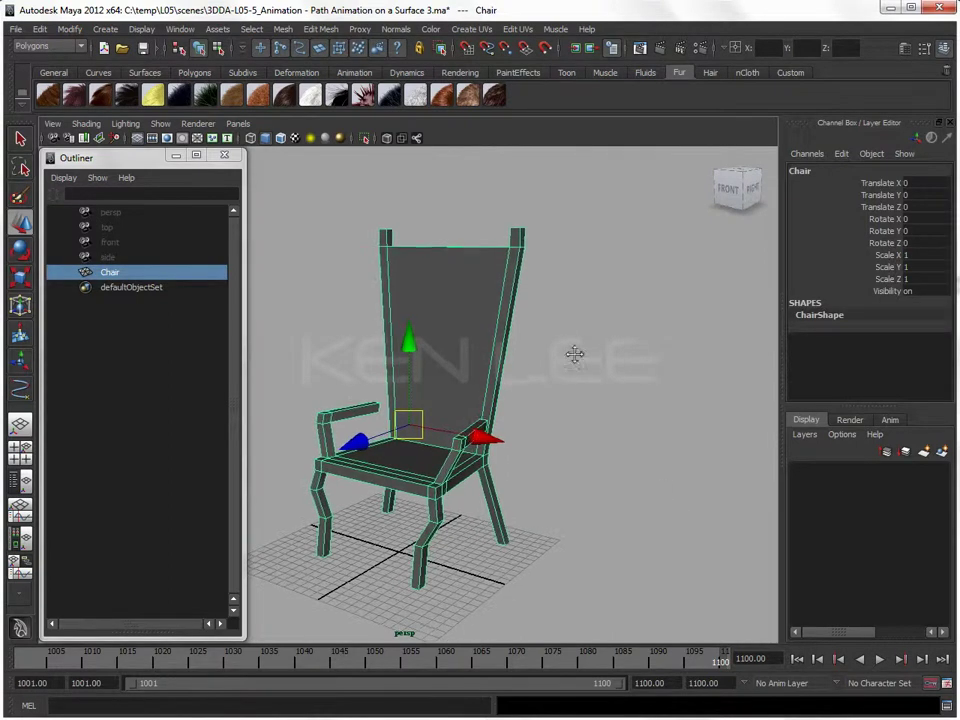
{"action": "left_click_drag", "start_coordinate": [574, 354], "coordinate": [493, 369], "text": "alt"}
{"action": "right_click_drag", "start_coordinate": [493, 369], "coordinate": [570, 379], "text": "alt"}
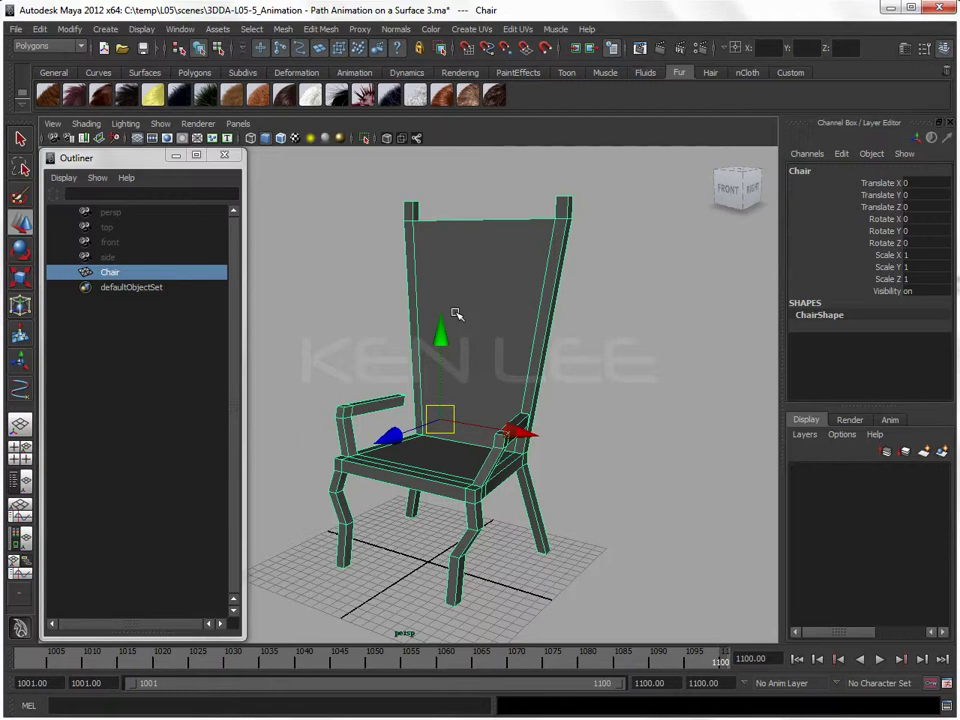
Make the Chair a grey templated wireframe with Display > Object Display > Template, then deselect.
{"action": "left_click", "coordinate": [145, 31]}
{"action": "mouse_move", "coordinate": [170, 139]}
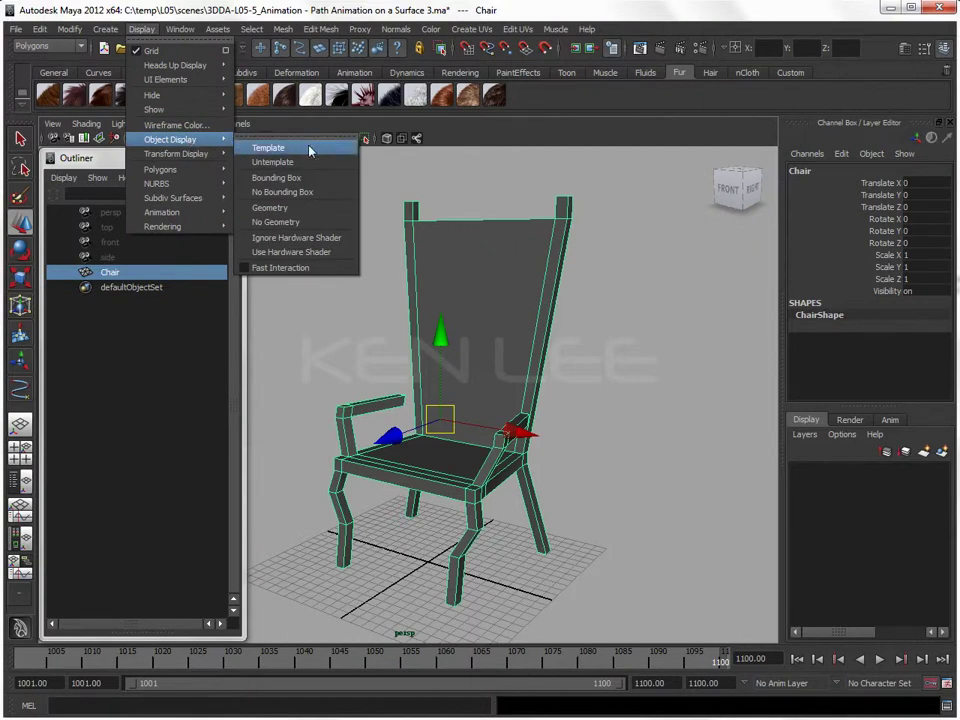
{"action": "left_click", "coordinate": [310, 150]}
{"action": "left_click", "coordinate": [332, 259]}
{"action": "mouse_move", "coordinate": [345, 264]}
{"action": "left_mouse_down", "text": "alt"}
{"action": "mouse_move", "coordinate": [524, 345]}
{"action": "mouse_move", "coordinate": [478, 352]}
{"action": "left_mouse_up", "text": "alt"}
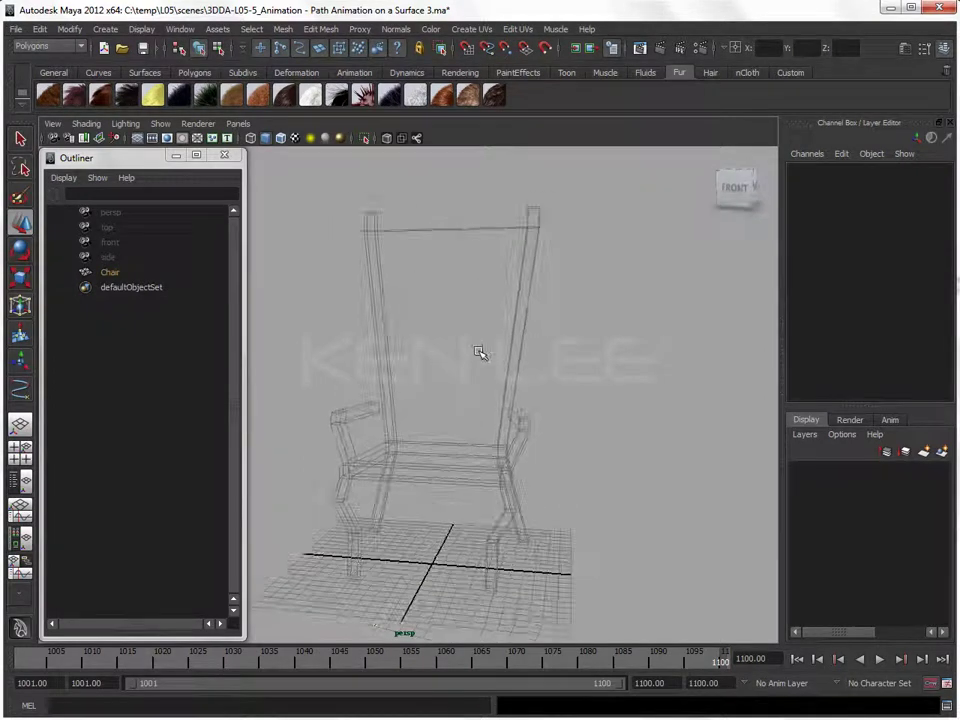
Switch to the Front view and pan and zoom to frame the chair's front leg.
{"action": "key", "text": "space"}
{"action": "left_click_drag", "start_coordinate": [465, 322], "coordinate": [462, 350]}
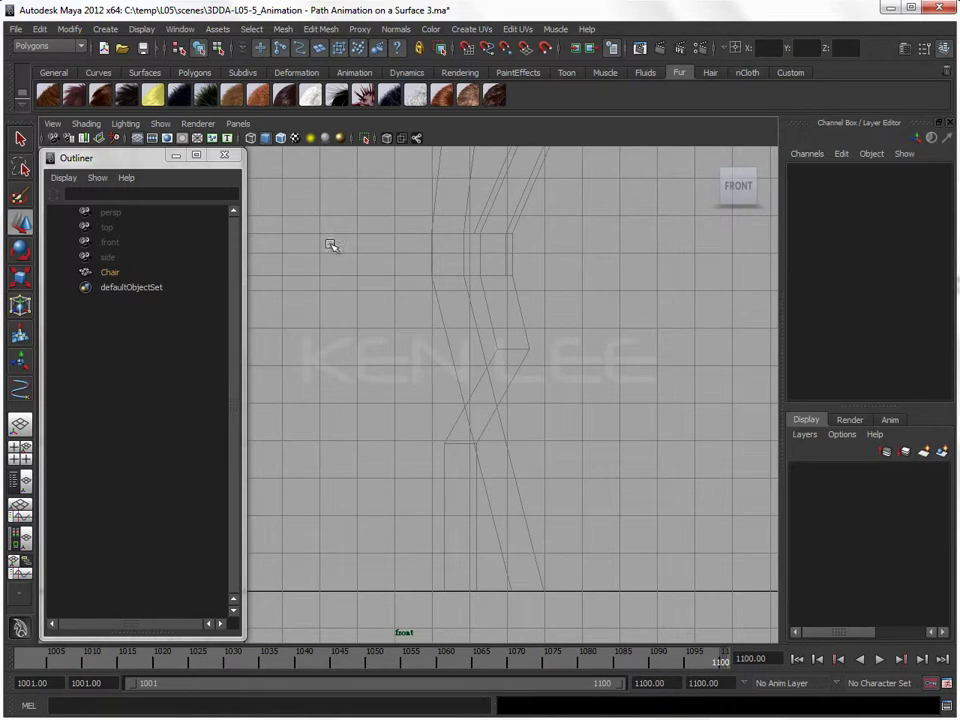
{"action": "mouse_move", "coordinate": [553, 298]}
{"action": "right_mouse_down", "text": "alt"}
{"action": "mouse_move", "coordinate": [469, 336]}
{"action": "mouse_move", "coordinate": [533, 366]}
{"action": "right_mouse_up", "text": "alt"}
{"action": "middle_click_drag", "start_coordinate": [533, 366], "coordinate": [508, 264], "text": "alt"}
{"action": "mouse_move", "coordinate": [508, 264]}
{"action": "right_mouse_down", "text": "alt"}
{"action": "mouse_move", "coordinate": [568, 313]}
{"action": "mouse_move", "coordinate": [484, 347]}
{"action": "right_mouse_up", "text": "alt"}
{"action": "middle_click_drag", "start_coordinate": [484, 347], "coordinate": [574, 343], "text": "alt"}
{"action": "mouse_move", "coordinate": [574, 343]}
{"action": "right_mouse_down", "text": "alt"}
{"action": "mouse_move", "coordinate": [499, 349]}
{"action": "mouse_move", "coordinate": [538, 360]}
{"action": "right_mouse_up", "text": "alt"}
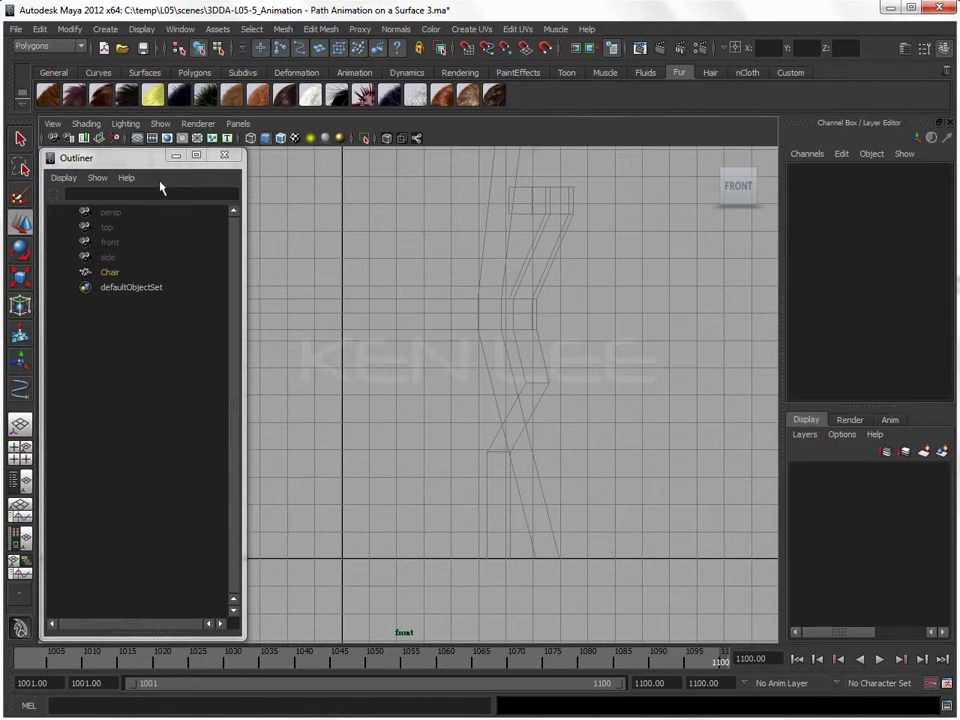
Start a Bezier curve at the foot of the chair leg and run it up the leg.
{"action": "left_click", "coordinate": [103, 29]}
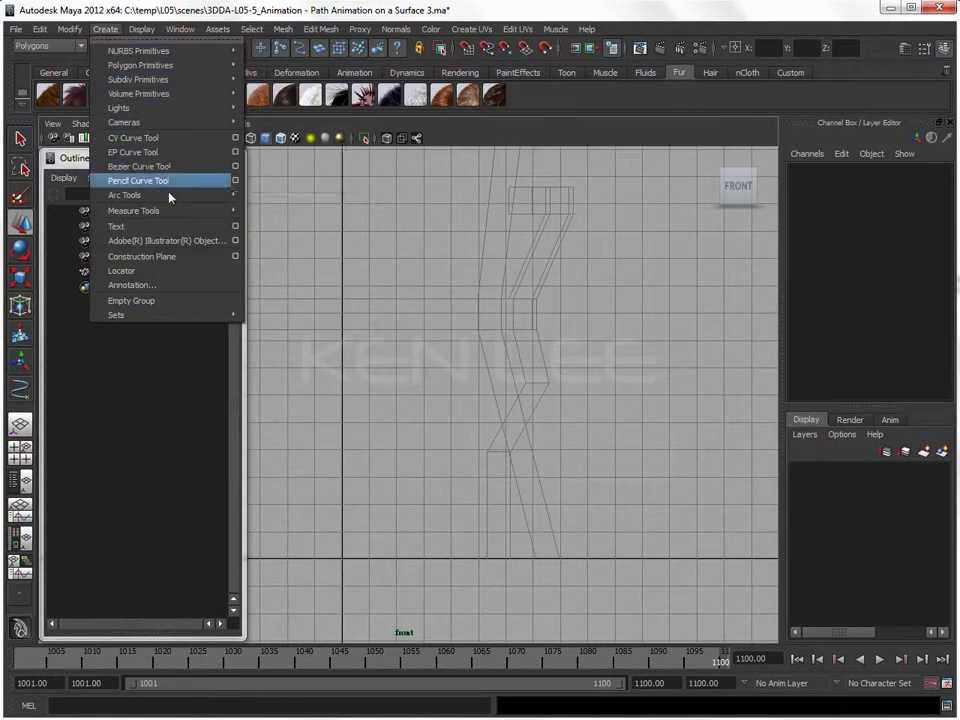
{"action": "left_click", "coordinate": [163, 158]}
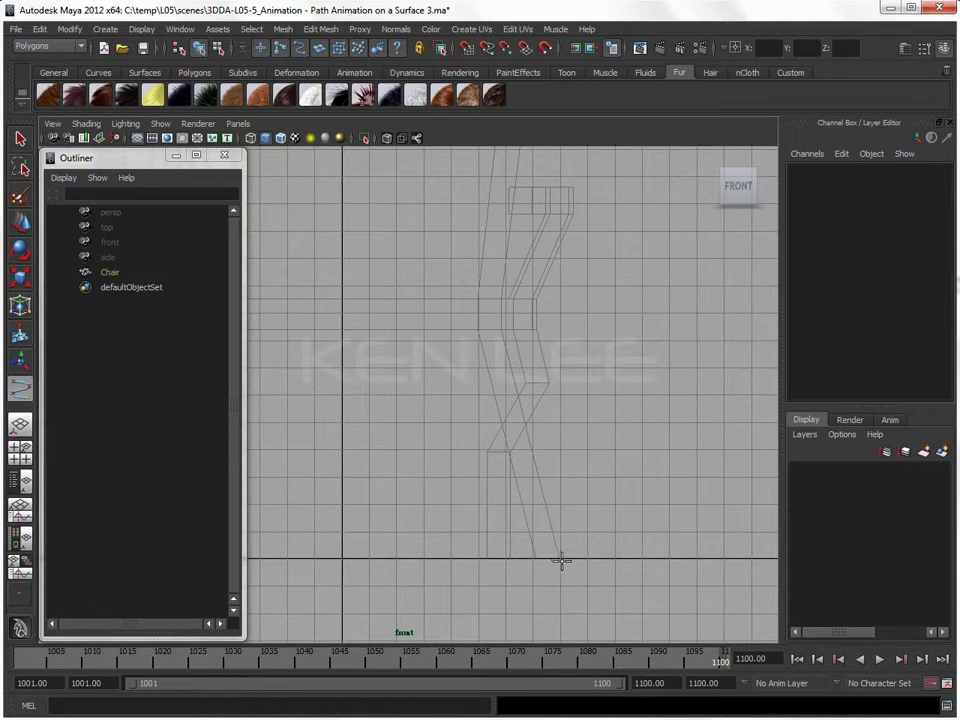
{"action": "left_click", "coordinate": [562, 560]}
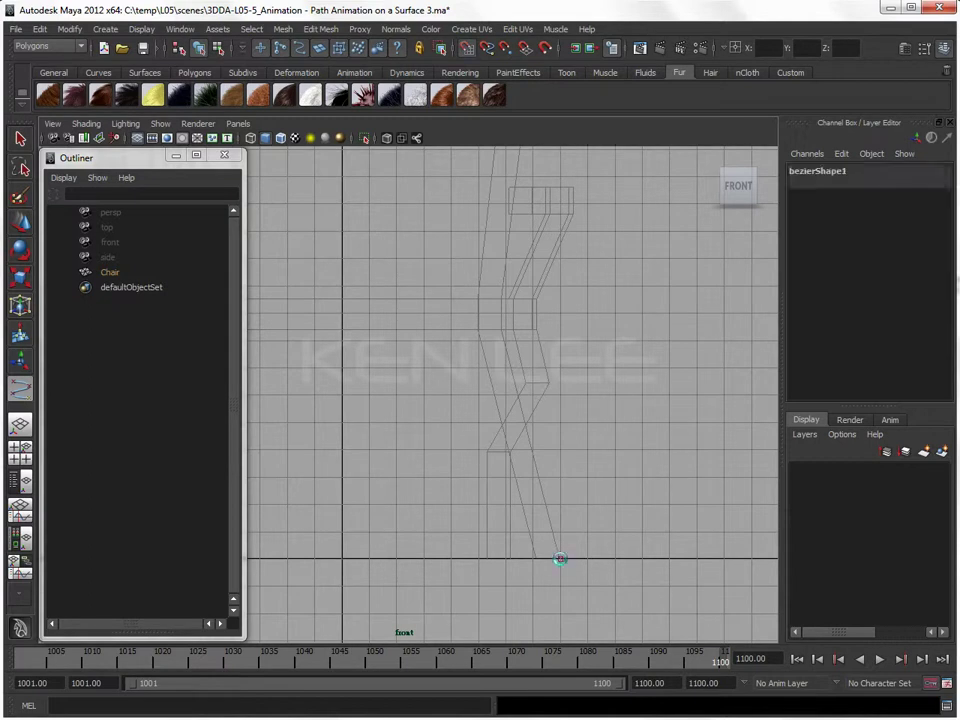
{"action": "left_click", "coordinate": [508, 403]}
{"action": "left_click", "coordinate": [521, 347]}
Curl the Bezier curve up-left into an inward spiral loop and finish it.
{"action": "left_click", "coordinate": [493, 328]}
{"action": "left_click", "coordinate": [432, 344]}
{"action": "left_click", "coordinate": [462, 402]}
{"action": "left_click", "coordinate": [505, 388]}
{"action": "left_click", "coordinate": [497, 350]}
{"action": "left_click", "coordinate": [459, 360]}
{"action": "left_click", "coordinate": [461, 378]}
{"action": "left_click", "coordinate": [464, 382]}
{"action": "key", "text": "w"}
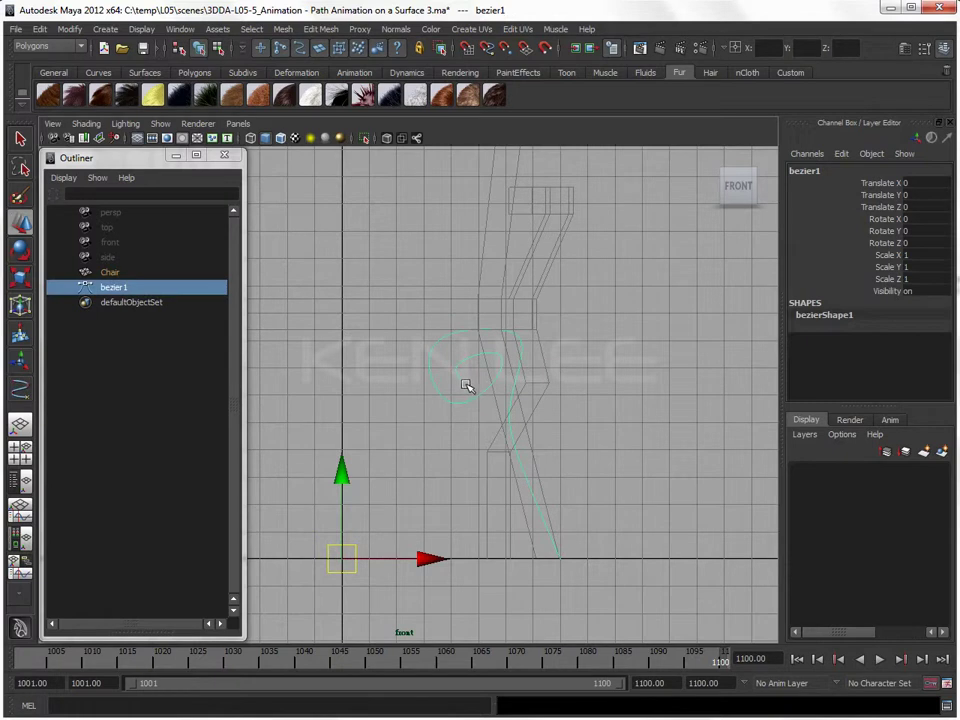
Show the spiral's control vertices and delete the CV at the top of the loop.
{"action": "key", "text": "F8"}
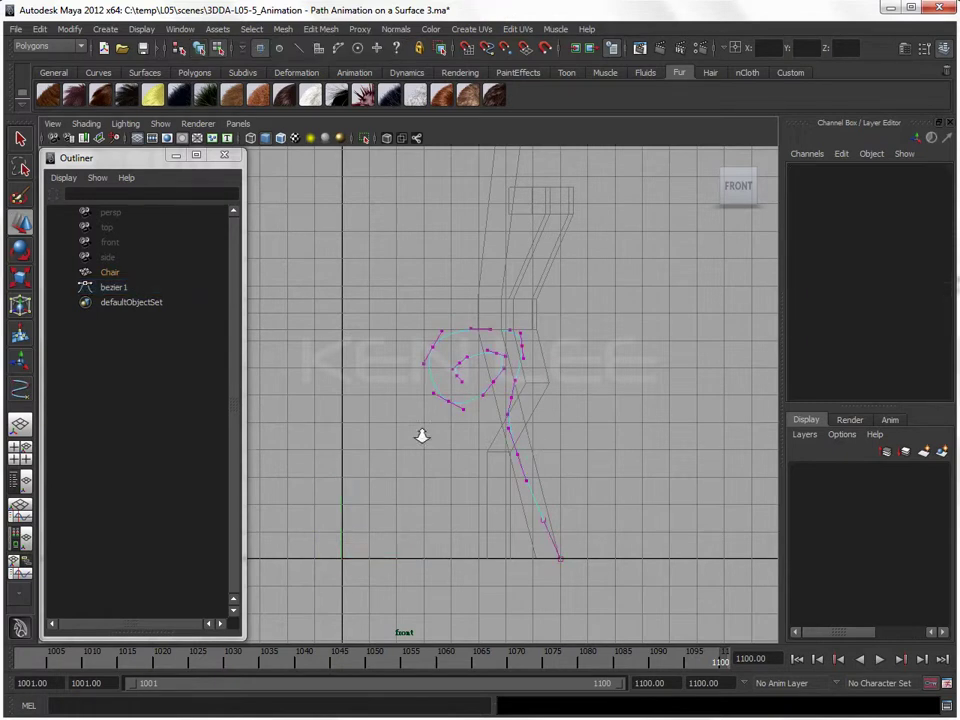
{"action": "right_click_drag", "start_coordinate": [422, 436], "coordinate": [529, 437], "text": "alt"}
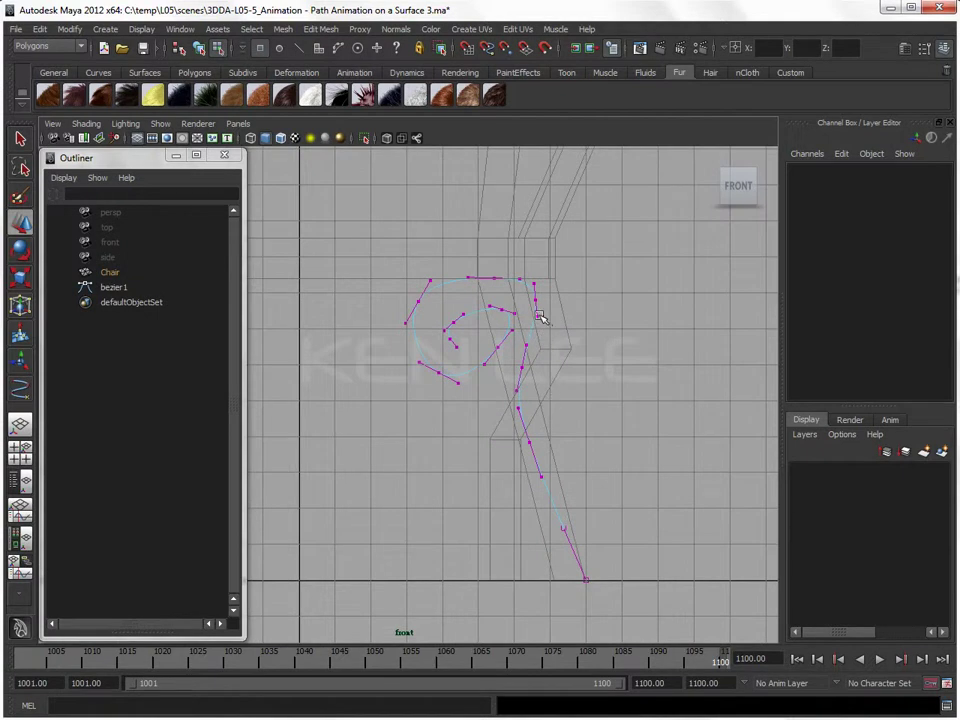
{"action": "left_click_drag", "start_coordinate": [474, 240], "coordinate": [512, 290]}
{"action": "key", "text": "Delete"}
Move the CV near the leg up-left and raise a CV inside the loop.
{"action": "left_click", "coordinate": [533, 285]}
{"action": "left_click_drag", "start_coordinate": [543, 284], "coordinate": [512, 246]}
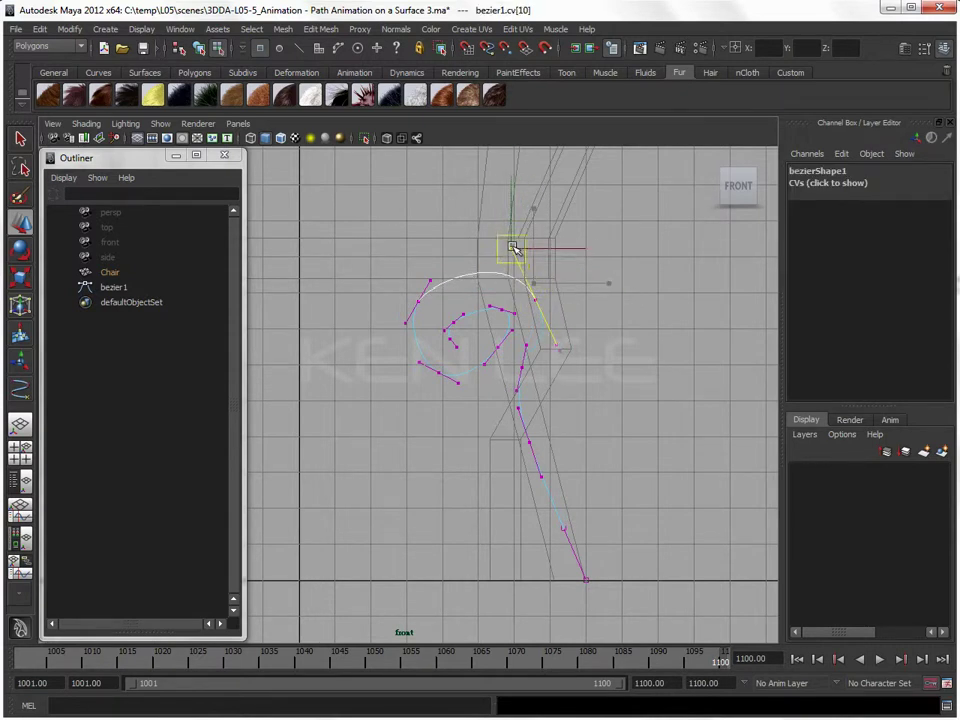
{"action": "left_click", "coordinate": [455, 320]}
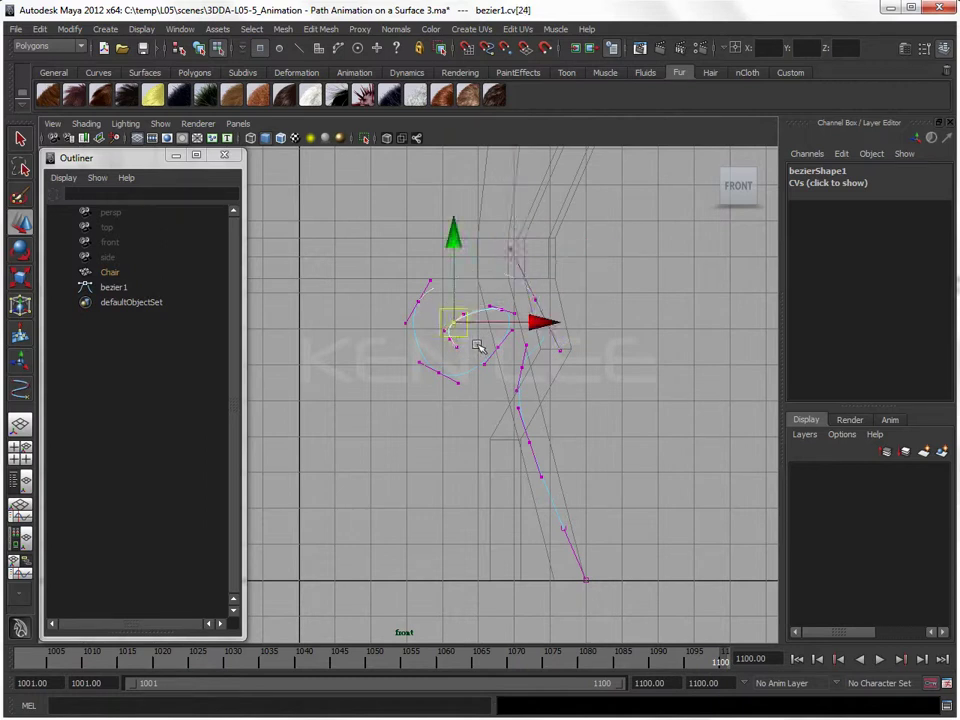
{"action": "left_click", "coordinate": [455, 338]}
{"action": "left_click", "coordinate": [448, 333]}
{"action": "mouse_move", "coordinate": [448, 335]}
{"action": "left_mouse_down"}
{"action": "mouse_move", "coordinate": [493, 302]}
{"action": "mouse_move", "coordinate": [469, 294]}
{"action": "left_mouse_up"}
Select CVs at the loop's bottom, enlarge the move handles, and lower one slightly.
{"action": "left_click", "coordinate": [500, 312]}
{"action": "left_click", "coordinate": [482, 306]}
{"action": "left_click", "coordinate": [496, 342]}
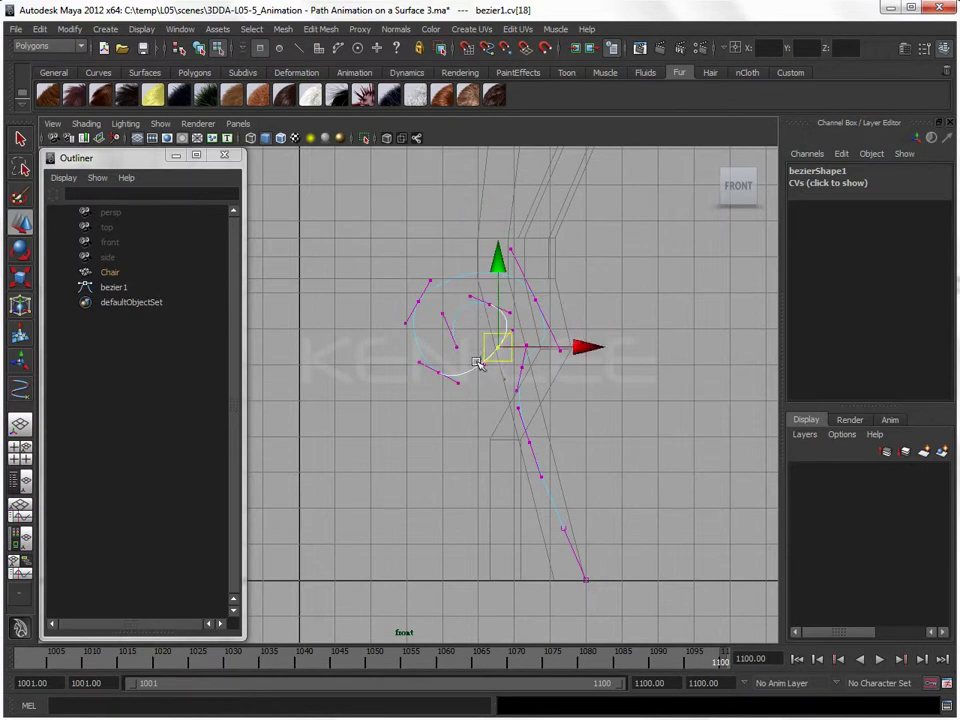
{"action": "left_click", "coordinate": [482, 369]}
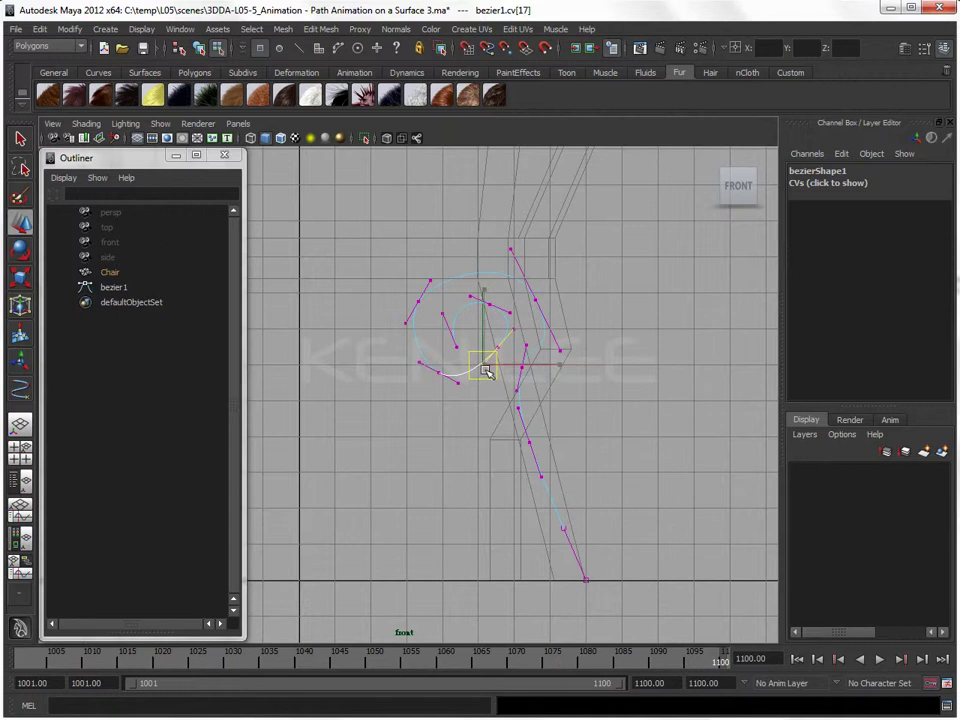
{"action": "key", "text": "plus"}
{"action": "left_click", "coordinate": [497, 343]}
{"action": "left_click_drag", "start_coordinate": [499, 345], "coordinate": [500, 357]}
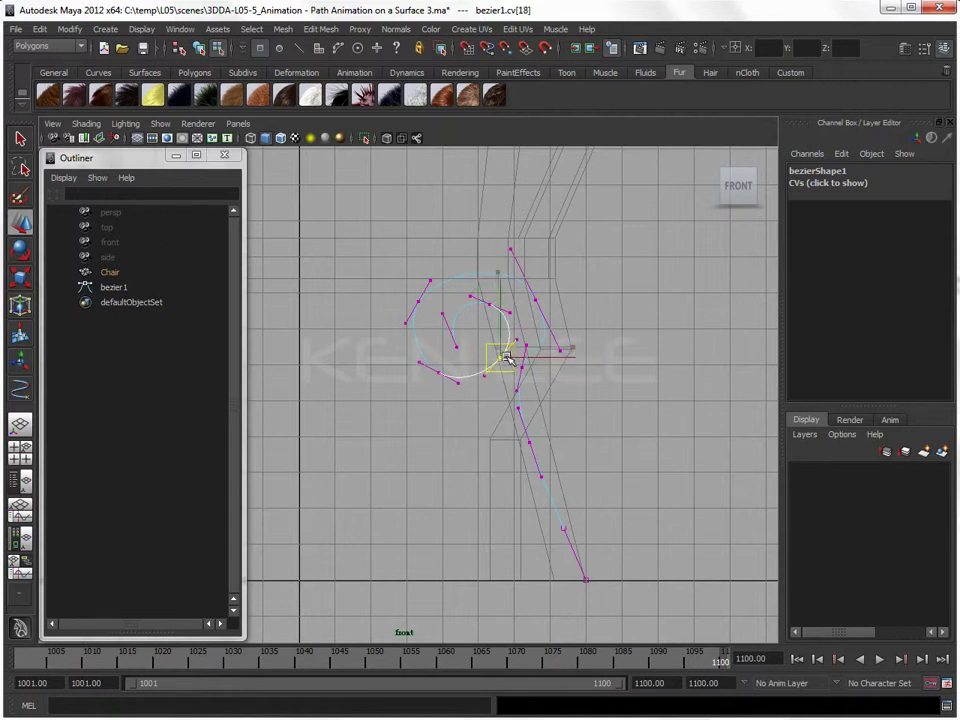
Move the lower-leg CVs and the loop's lower-left CV to reshape the spiral's base.
{"action": "left_click", "coordinate": [514, 403]}
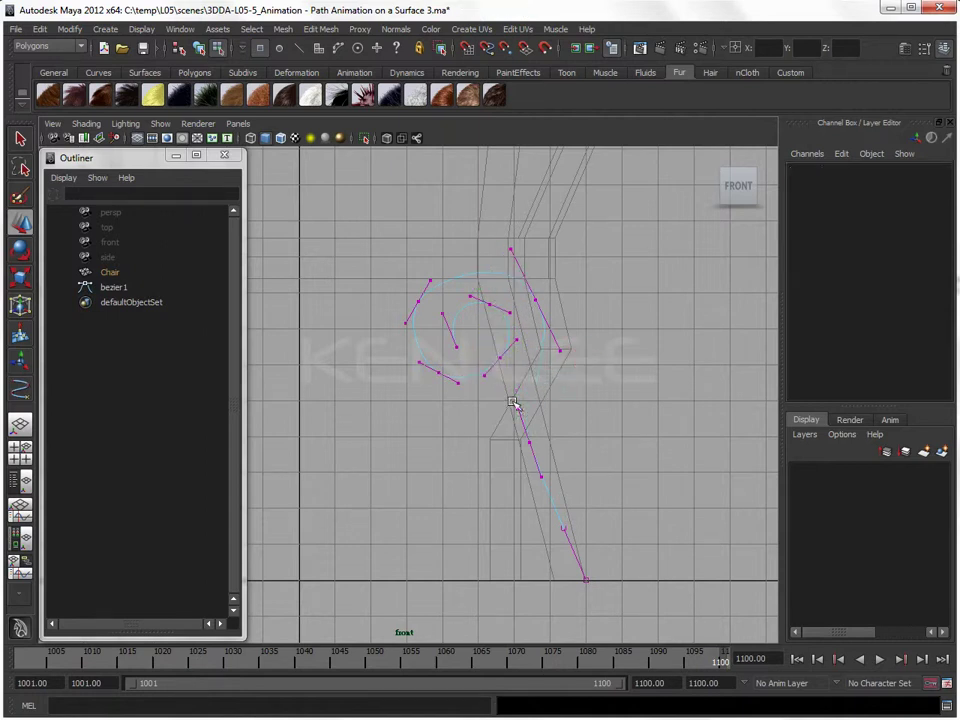
{"action": "left_click_drag", "start_coordinate": [514, 403], "coordinate": [551, 450]}
{"action": "left_click", "coordinate": [515, 404]}
{"action": "left_click_drag", "start_coordinate": [518, 404], "coordinate": [518, 378]}
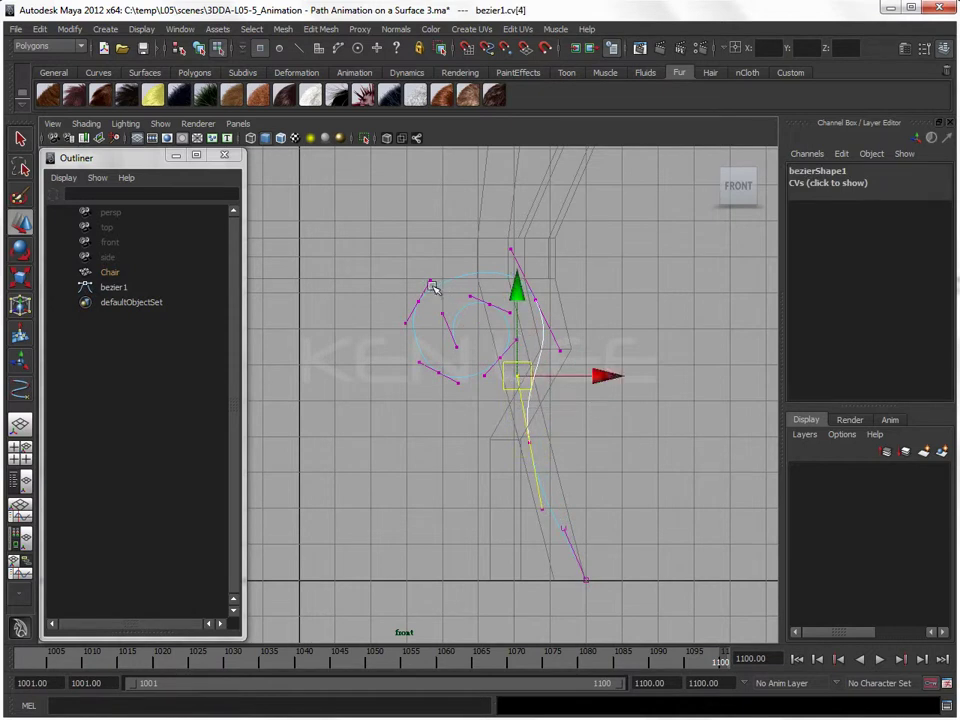
{"action": "left_click_drag", "start_coordinate": [442, 296], "coordinate": [507, 349]}
{"action": "left_click_drag", "start_coordinate": [429, 362], "coordinate": [437, 374]}
Select several loop CVs, then toggle out of and back into component mode.
{"action": "left_click", "coordinate": [456, 392]}
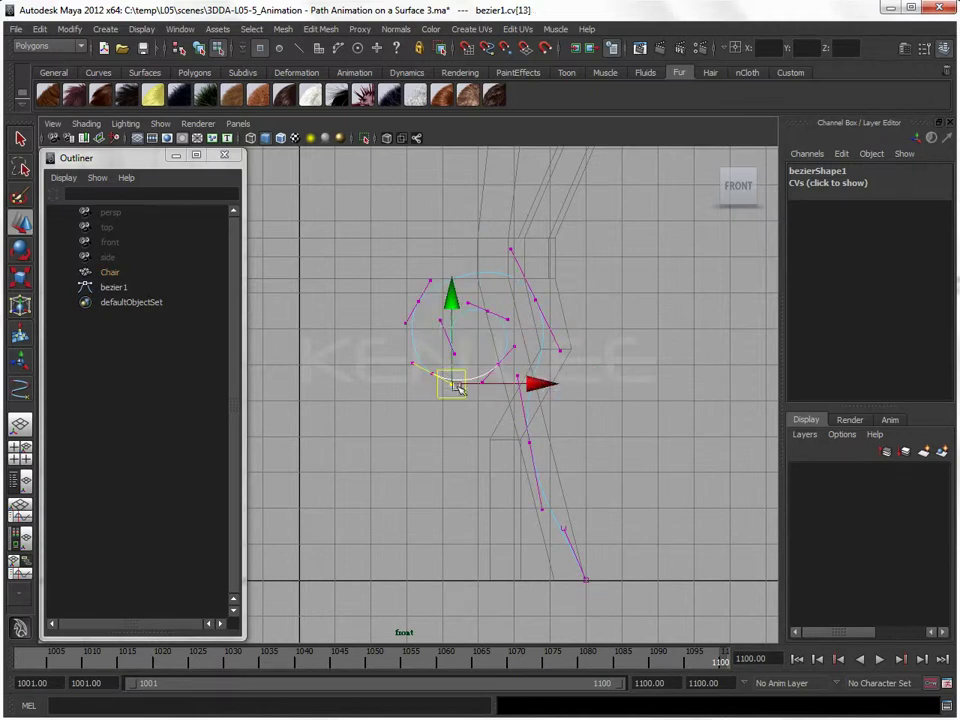
{"action": "left_click", "coordinate": [428, 370]}
{"action": "left_click", "coordinate": [510, 350]}
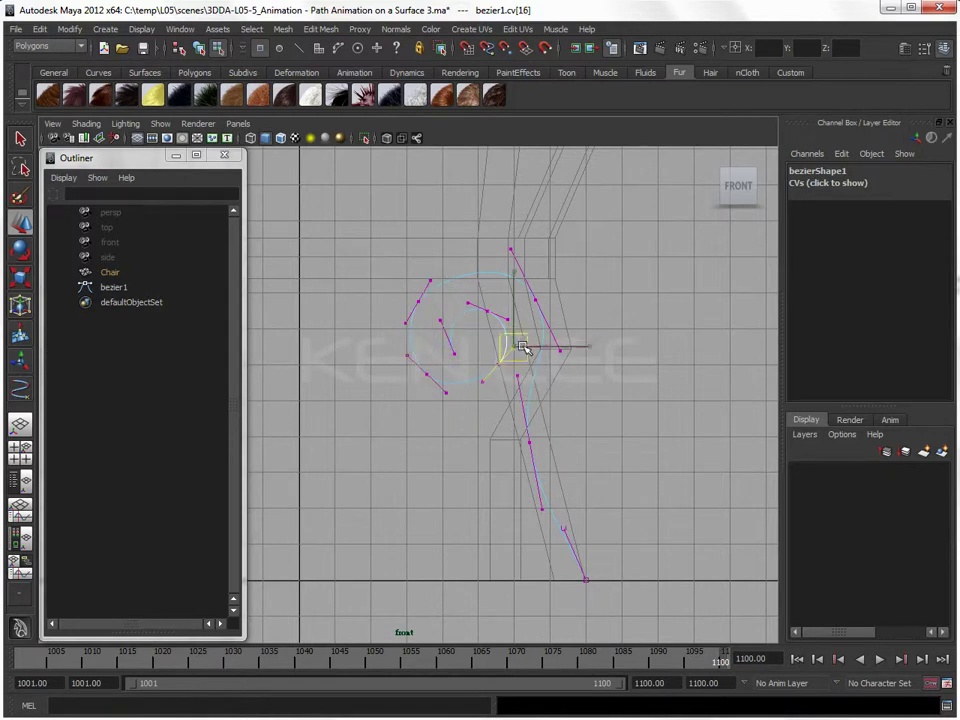
{"action": "left_click", "coordinate": [501, 367]}
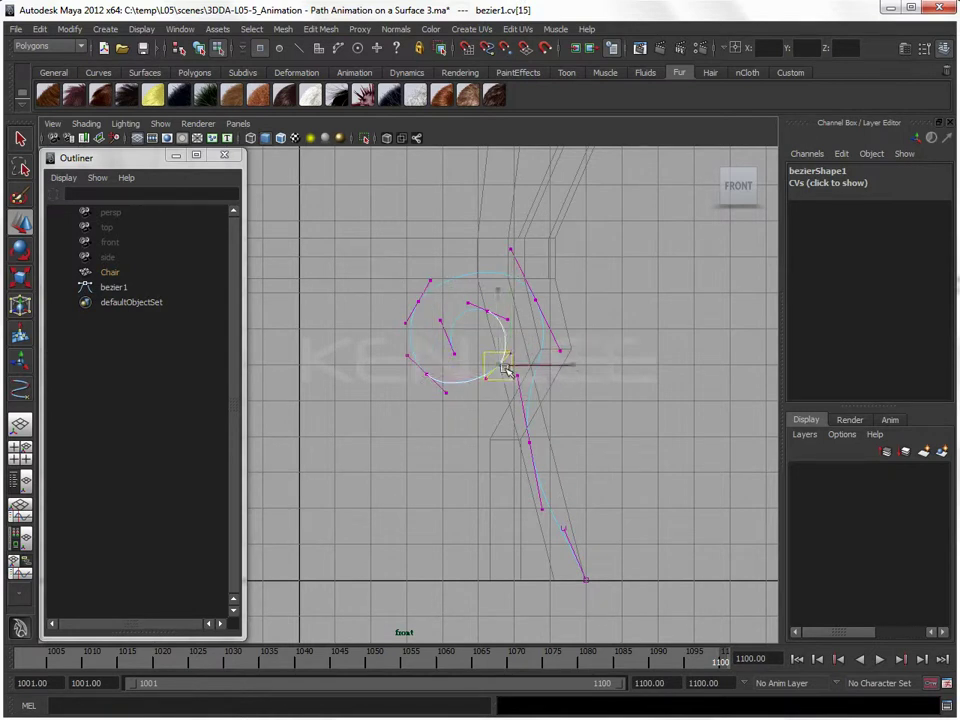
{"action": "left_click", "coordinate": [636, 380]}
{"action": "key", "text": "F8"}
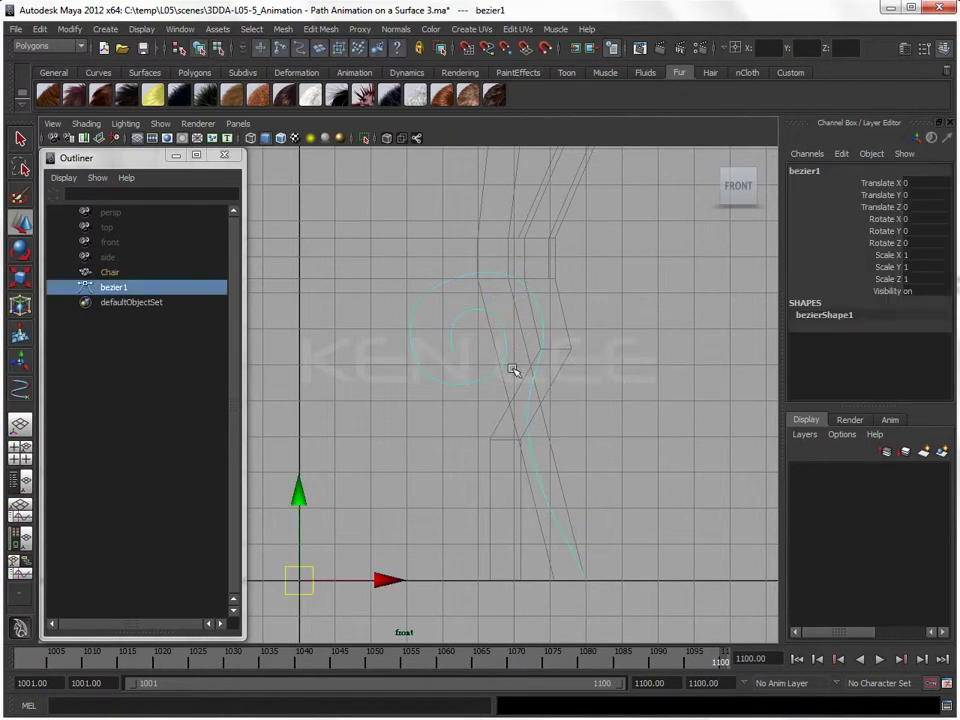
{"action": "key", "text": "F8"}
Box-select and lower the spiral CVs, pull cv[9] up-left, and return to object mode.
{"action": "left_click_drag", "start_coordinate": [390, 287], "coordinate": [510, 413]}
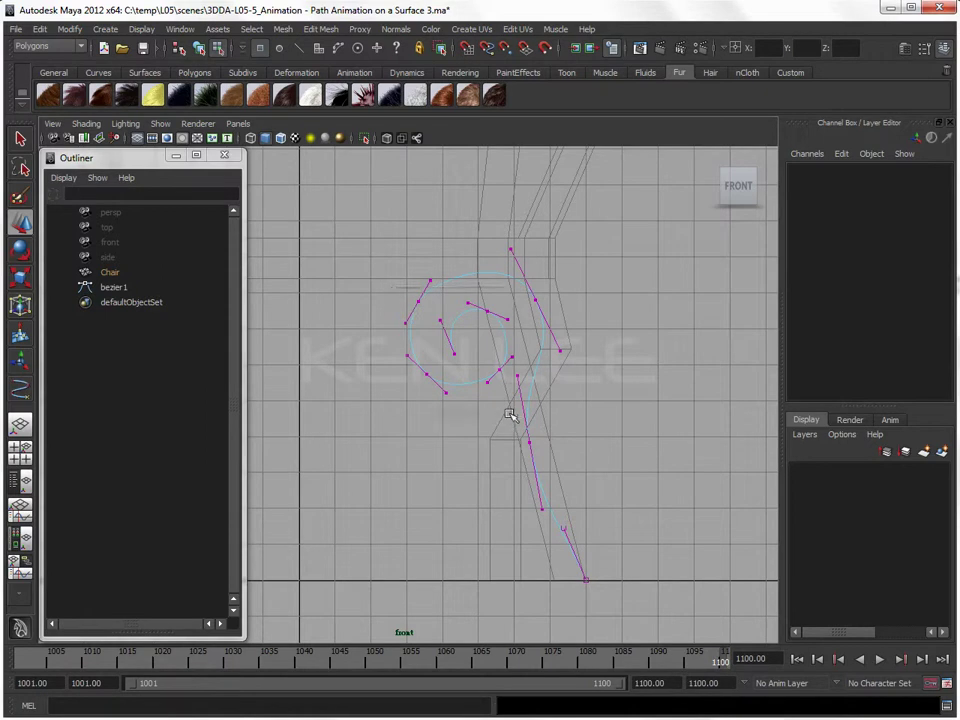
{"action": "left_click_drag", "start_coordinate": [463, 340], "coordinate": [470, 352]}
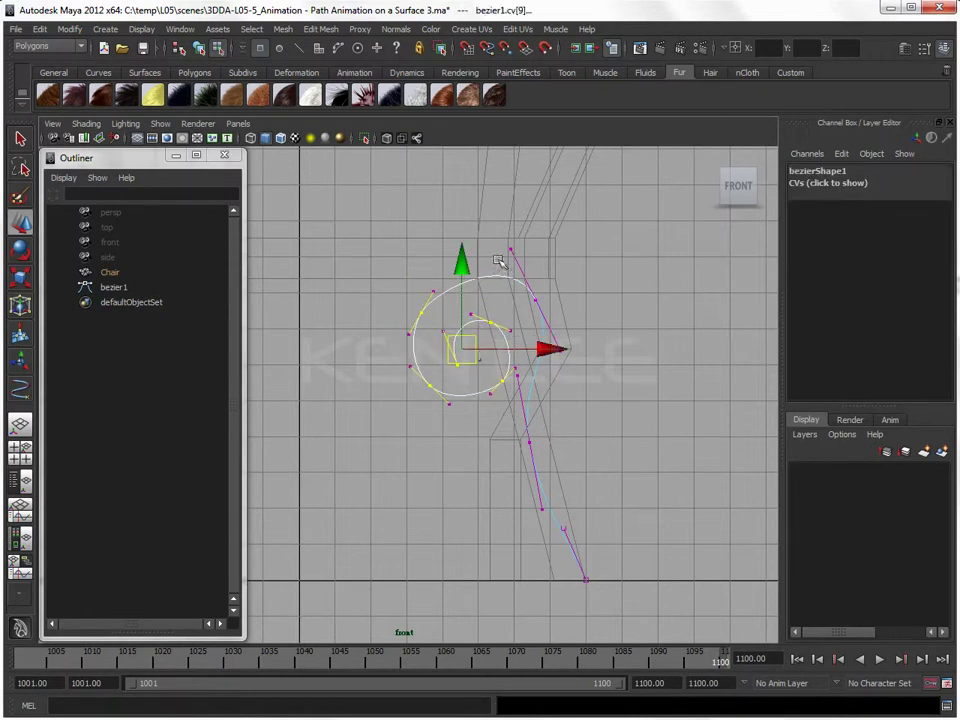
{"action": "left_click", "coordinate": [440, 279]}
{"action": "left_click", "coordinate": [421, 314]}
{"action": "left_click_drag", "start_coordinate": [422, 317], "coordinate": [415, 310]}
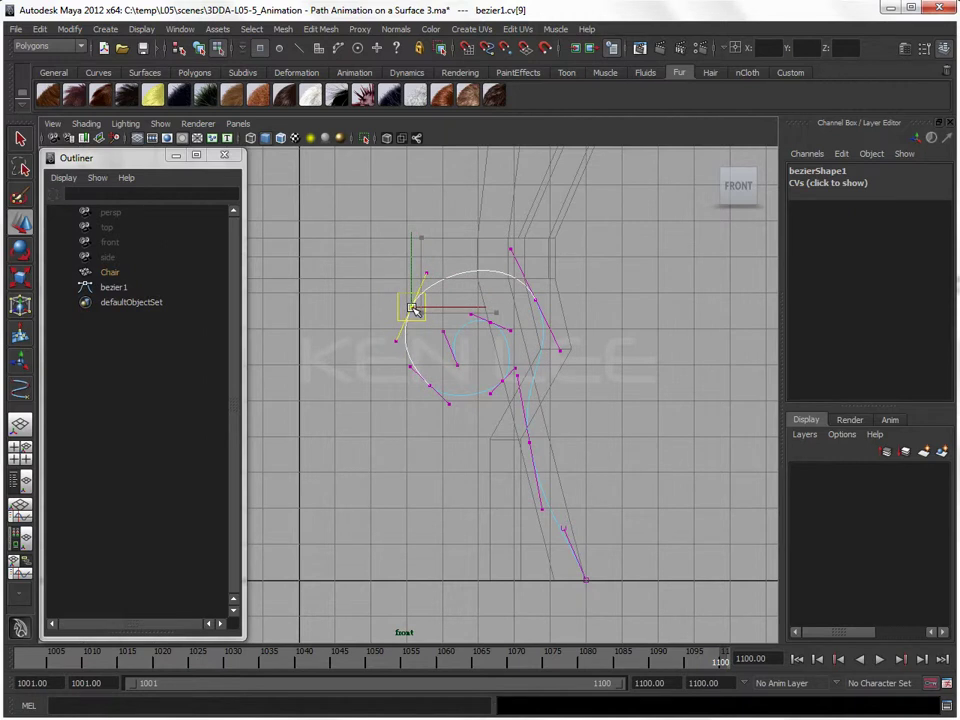
{"action": "key", "text": "F8"}
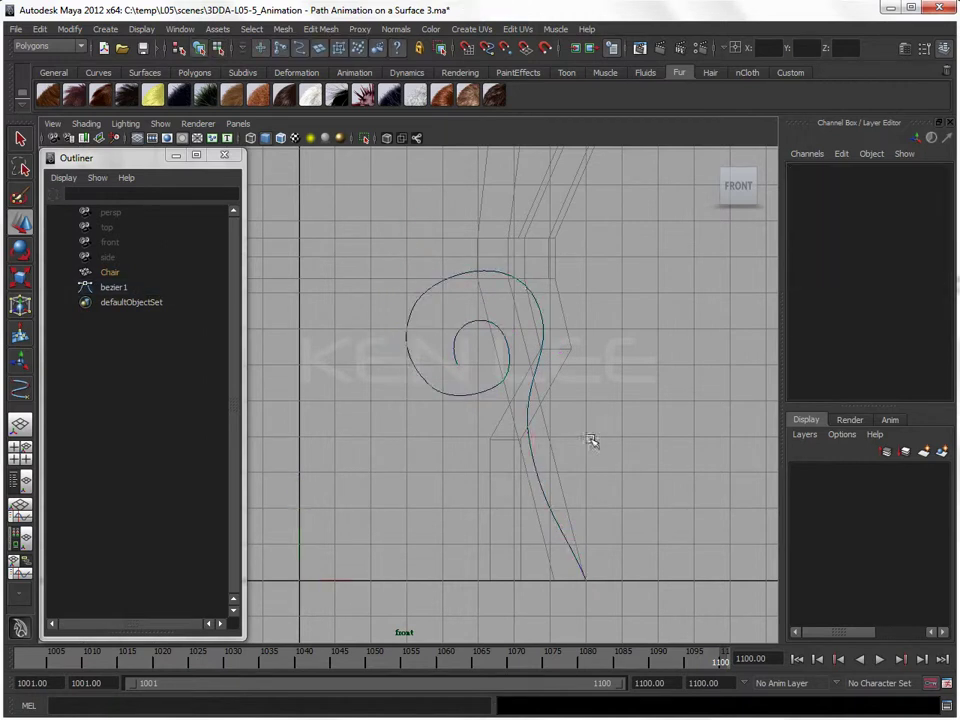
In the perspective view, move bezier1 along Z to 4.058 at the front chair leg.
{"action": "key", "text": "space"}
{"action": "mouse_move", "coordinate": [615, 447]}
{"action": "left_mouse_down"}
{"action": "mouse_move", "coordinate": [611, 420]}
{"action": "mouse_move", "coordinate": [480, 431]}
{"action": "mouse_move", "coordinate": [534, 358]}
{"action": "mouse_move", "coordinate": [509, 393]}
{"action": "left_mouse_up"}
{"action": "mouse_move", "coordinate": [426, 481]}
{"action": "left_mouse_down"}
{"action": "mouse_move", "coordinate": [376, 476]}
{"action": "mouse_move", "coordinate": [461, 497]}
{"action": "mouse_move", "coordinate": [531, 497]}
{"action": "mouse_move", "coordinate": [527, 514]}
{"action": "mouse_move", "coordinate": [480, 516]}
{"action": "left_mouse_up"}
{"action": "left_click", "coordinate": [532, 506]}
{"action": "left_click", "coordinate": [480, 516]}
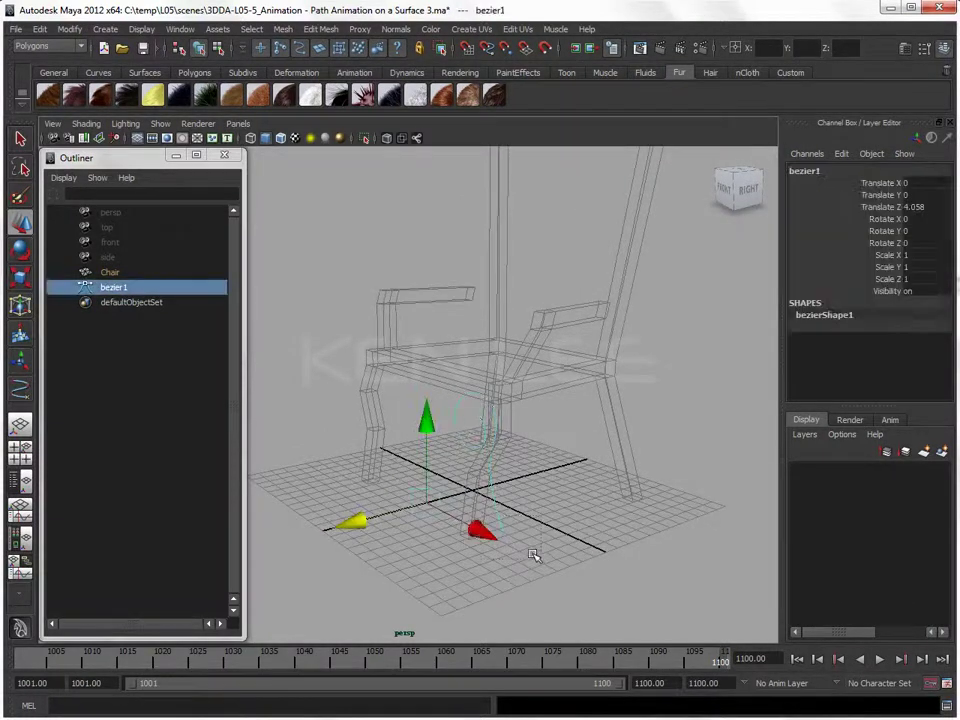
Duplicate the spiral as bezier2 and place it at the rear leg, Z about -6.948.
{"action": "key", "text": "ctrl+d"}
{"action": "left_click_drag", "start_coordinate": [352, 521], "coordinate": [487, 485]}
{"action": "left_click", "coordinate": [639, 568]}
{"action": "mouse_move", "coordinate": [639, 568]}
{"action": "left_mouse_down", "text": "alt"}
{"action": "mouse_move", "coordinate": [549, 561]}
{"action": "mouse_move", "coordinate": [592, 543]}
{"action": "left_mouse_up", "text": "alt"}
{"action": "left_click", "coordinate": [592, 543]}
{"action": "left_click_drag", "start_coordinate": [508, 516], "coordinate": [497, 514]}
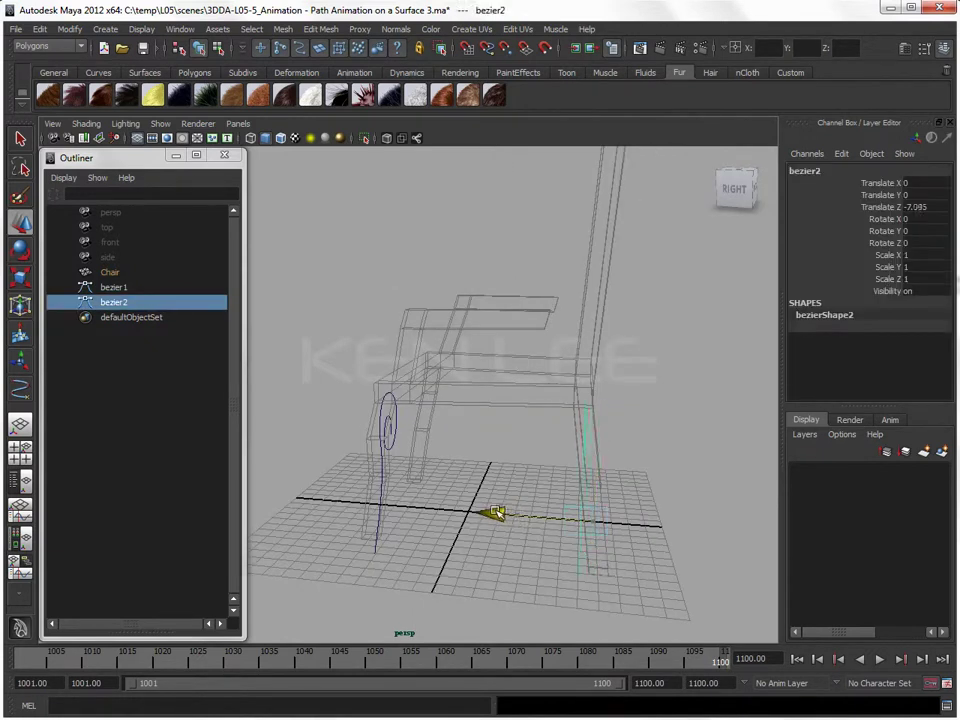
{"action": "left_click", "coordinate": [435, 485]}
{"action": "mouse_move", "coordinate": [435, 485]}
{"action": "left_mouse_down", "text": "alt"}
{"action": "mouse_move", "coordinate": [484, 504]}
{"action": "mouse_move", "coordinate": [594, 489]}
{"action": "mouse_move", "coordinate": [521, 476]}
{"action": "mouse_move", "coordinate": [547, 531]}
{"action": "mouse_move", "coordinate": [579, 520]}
{"action": "left_mouse_up", "text": "alt"}
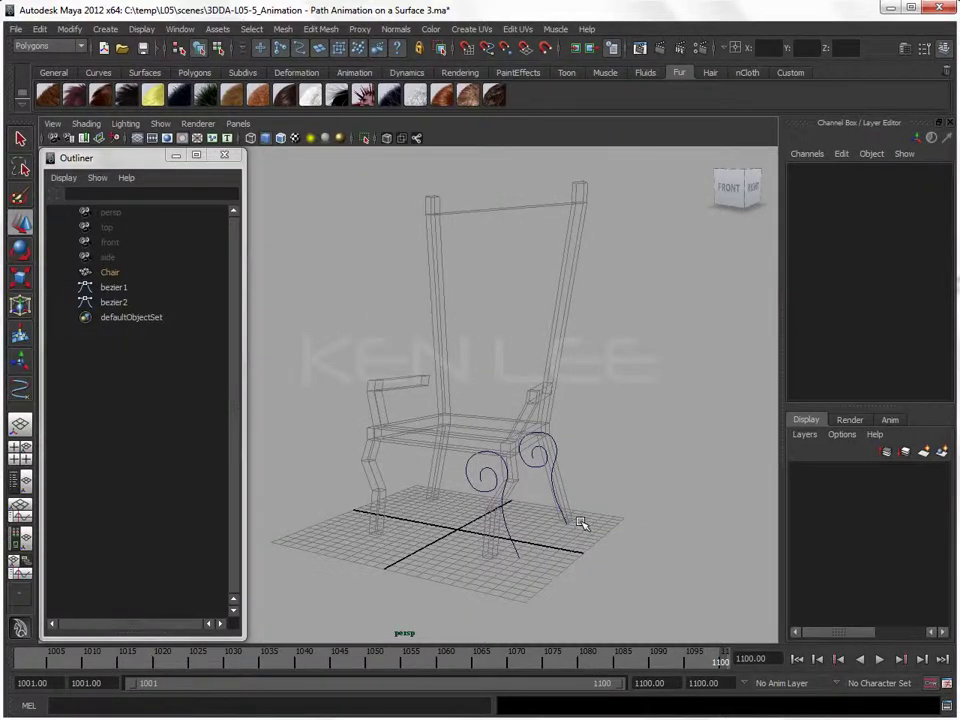
Group bezier1 and bezier2 as group1 and duplicate it as group2.
{"action": "left_click_drag", "start_coordinate": [628, 349], "coordinate": [449, 586]}
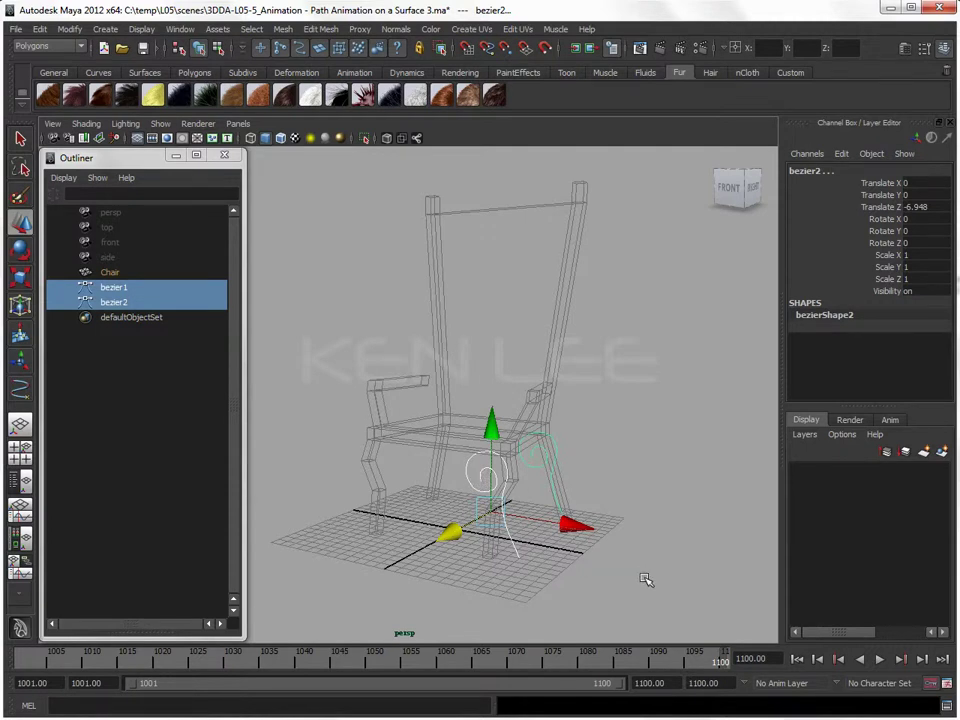
{"action": "mouse_move", "coordinate": [574, 557]}
{"action": "left_mouse_down", "text": "alt"}
{"action": "mouse_move", "coordinate": [598, 561]}
{"action": "mouse_move", "coordinate": [591, 566]}
{"action": "left_mouse_up", "text": "alt"}
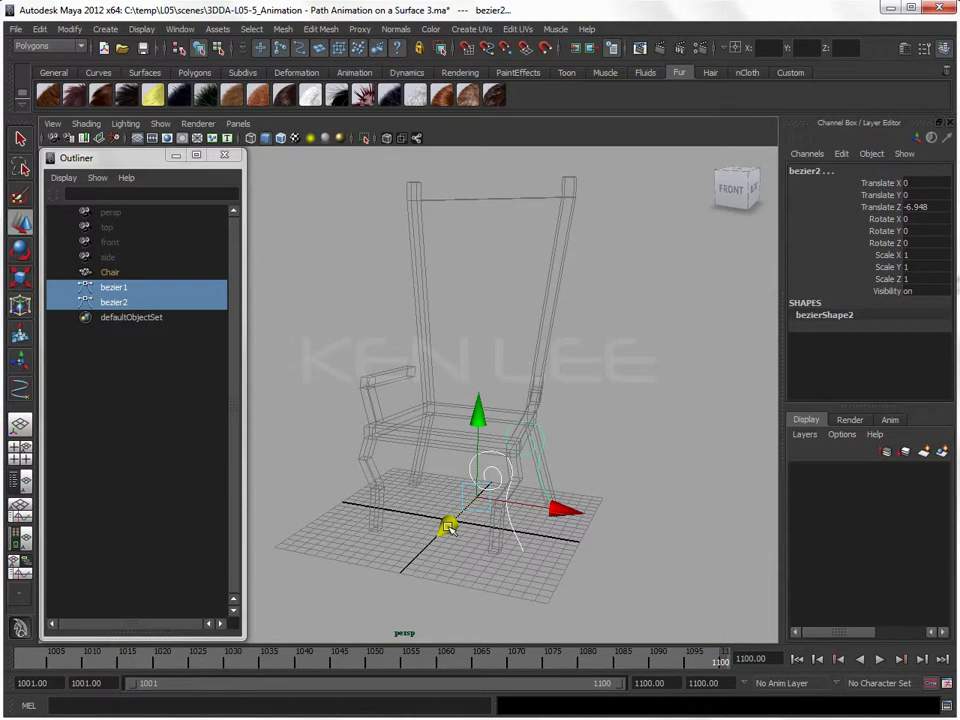
{"action": "key", "text": "ctrl+g"}
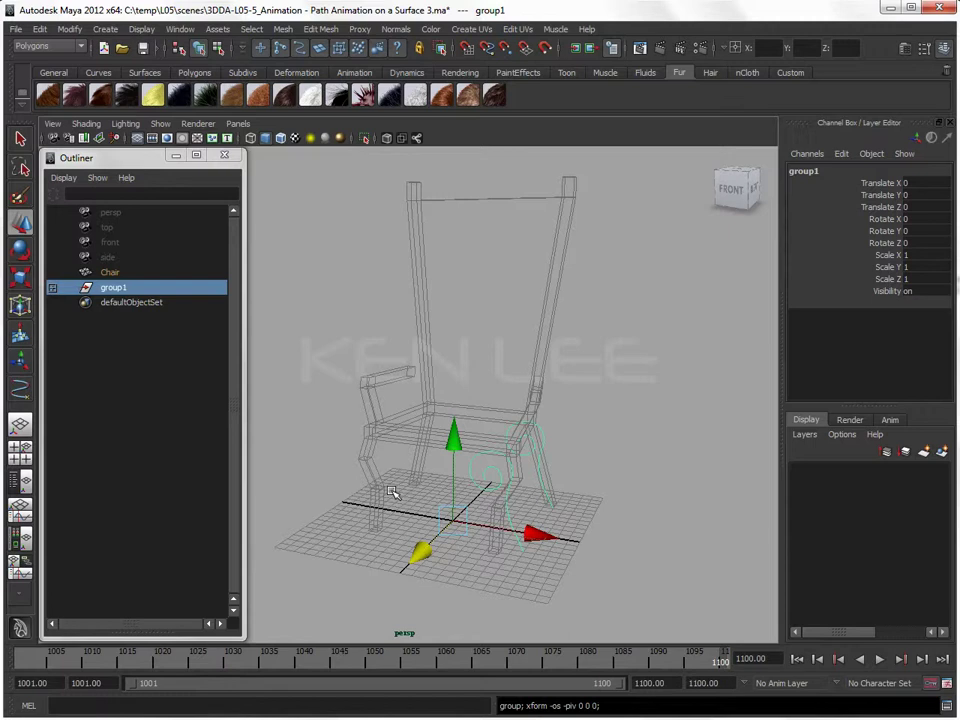
{"action": "key", "text": "ctrl+g"}
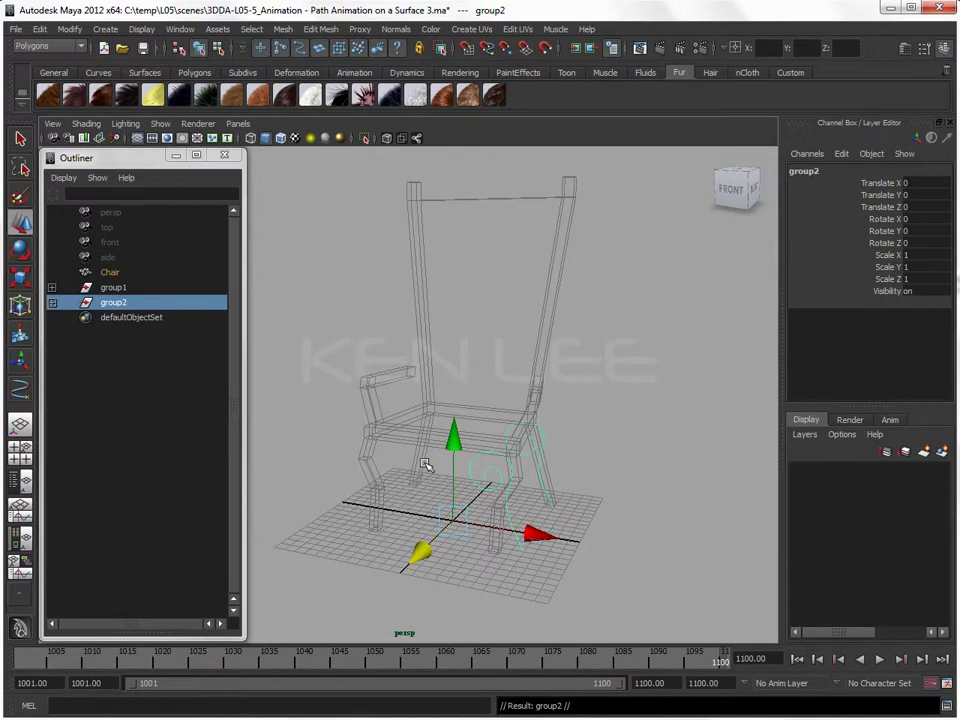
Mirror group2 with Scale X -1 and orbit to check spirals on all four legs.
{"action": "left_click", "coordinate": [923, 255]}
{"action": "key", "text": "Return"}
{"action": "left_click", "coordinate": [578, 493]}
{"action": "mouse_move", "coordinate": [578, 493]}
{"action": "left_mouse_down", "text": "alt"}
{"action": "mouse_move", "coordinate": [621, 493]}
{"action": "mouse_move", "coordinate": [587, 499]}
{"action": "mouse_move", "coordinate": [594, 521]}
{"action": "mouse_move", "coordinate": [653, 545]}
{"action": "mouse_move", "coordinate": [587, 553]}
{"action": "mouse_move", "coordinate": [574, 502]}
{"action": "left_mouse_up", "text": "alt"}
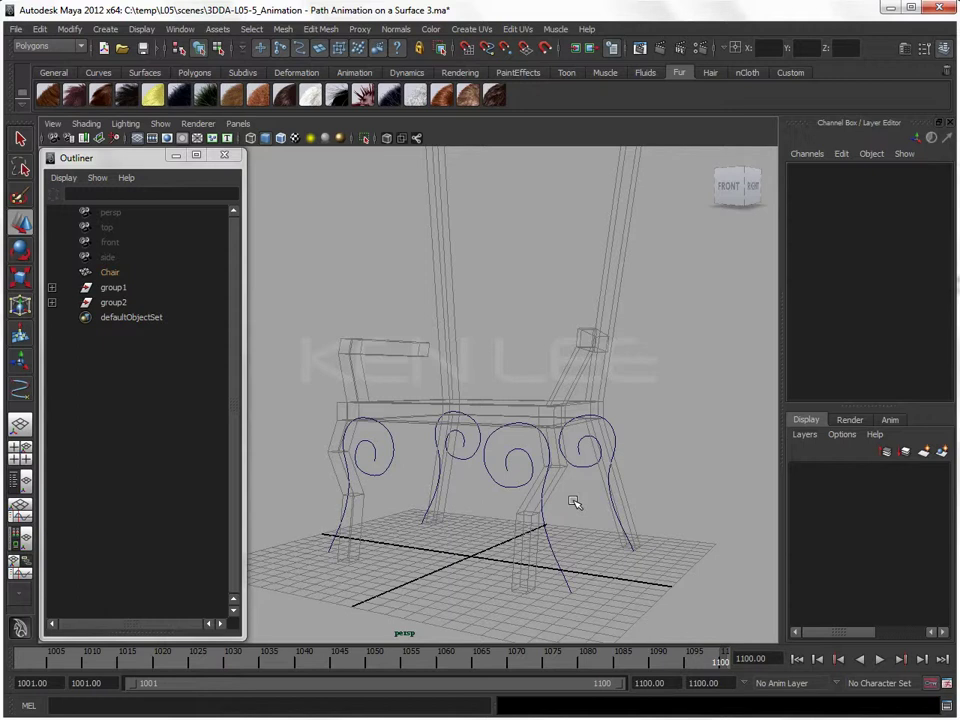
{"action": "mouse_move", "coordinate": [494, 488]}
{"action": "left_mouse_down", "text": "alt"}
{"action": "mouse_move", "coordinate": [557, 506]}
{"action": "mouse_move", "coordinate": [512, 507]}
{"action": "left_mouse_up", "text": "alt"}
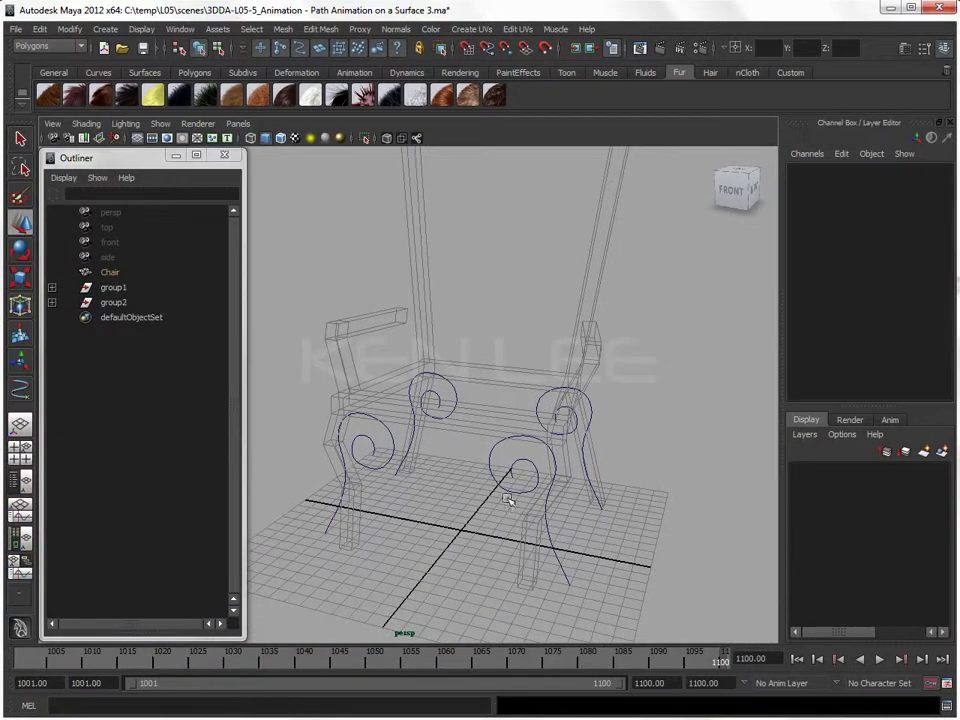
{"action": "mouse_move", "coordinate": [440, 459]}
{"action": "left_mouse_down", "text": "alt"}
{"action": "mouse_move", "coordinate": [456, 476]}
{"action": "mouse_move", "coordinate": [441, 485]}
{"action": "left_mouse_up", "text": "alt"}
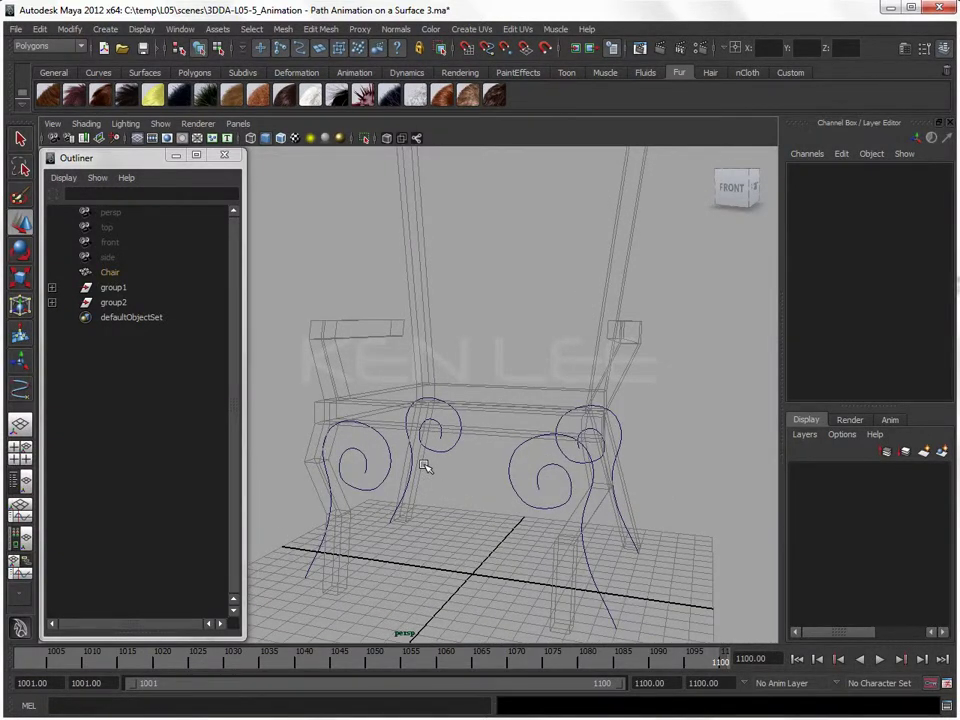
In the Top view, draw a four-point EP curve diagonally between two opposite chair legs.
{"action": "key", "text": "space"}
{"action": "left_click_drag", "start_coordinate": [440, 465], "coordinate": [376, 465]}
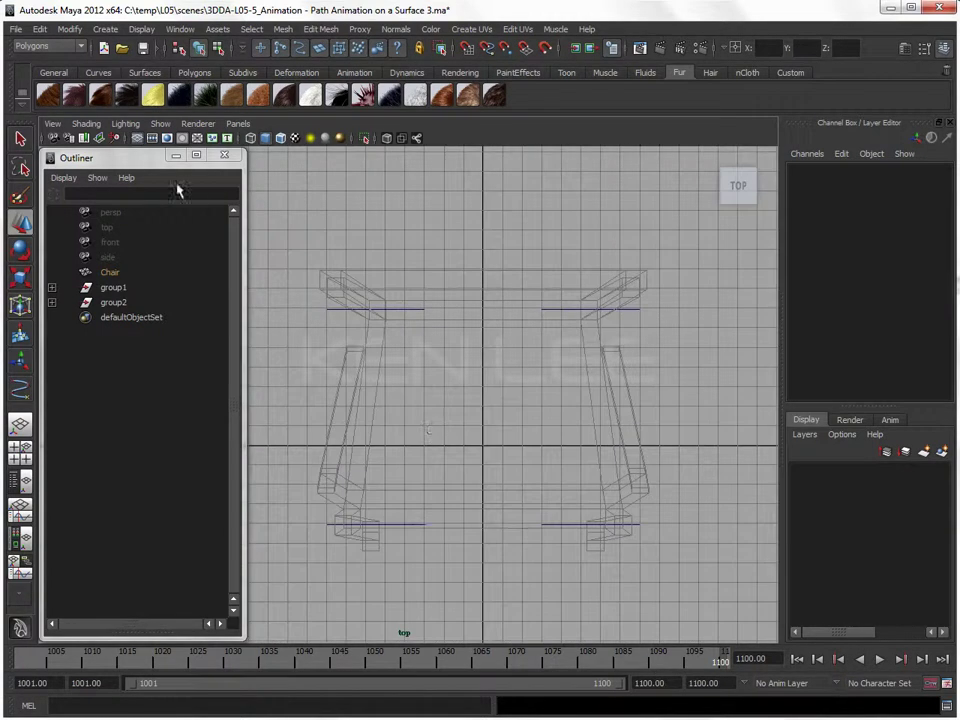
{"action": "left_click", "coordinate": [103, 28]}
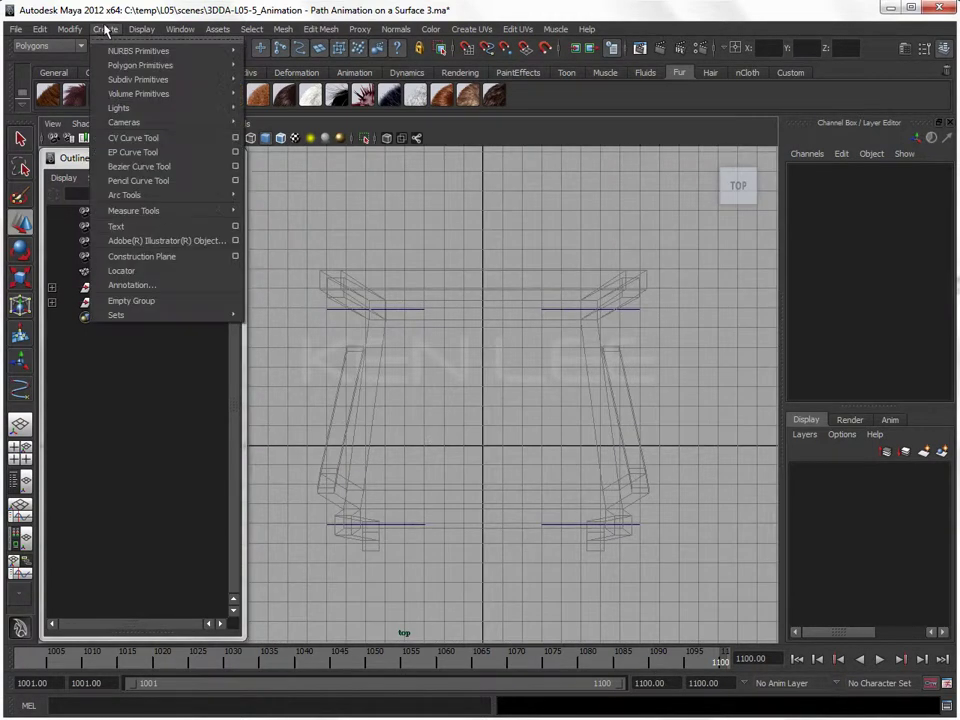
{"action": "left_click", "coordinate": [140, 154]}
{"action": "left_click", "coordinate": [369, 307]}
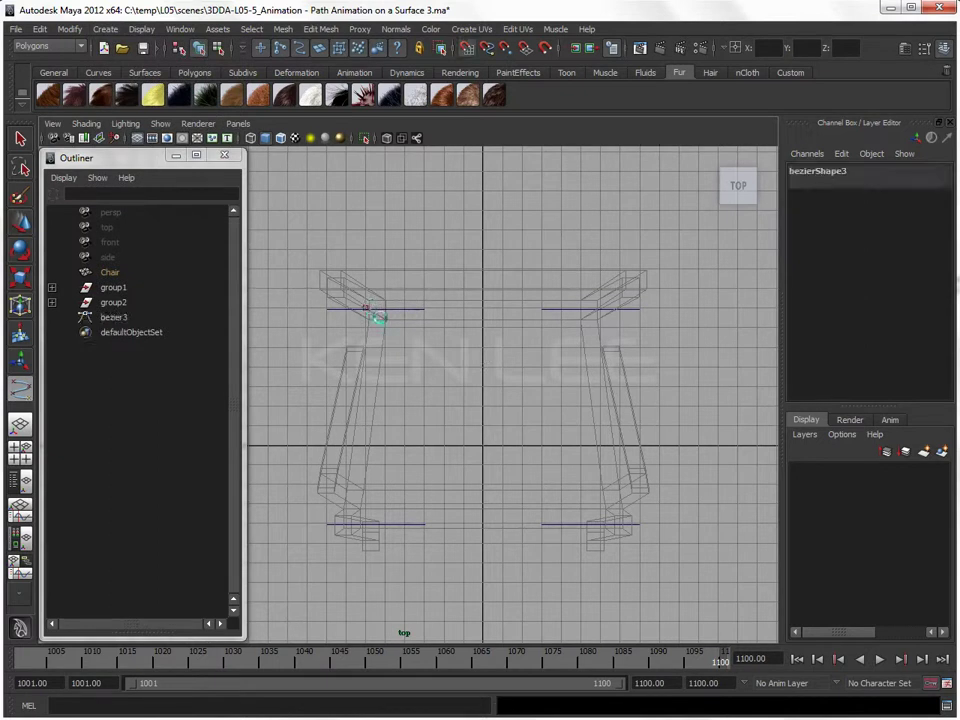
{"action": "left_click", "coordinate": [450, 375]}
{"action": "left_click", "coordinate": [570, 475]}
{"action": "left_click", "coordinate": [613, 517]}
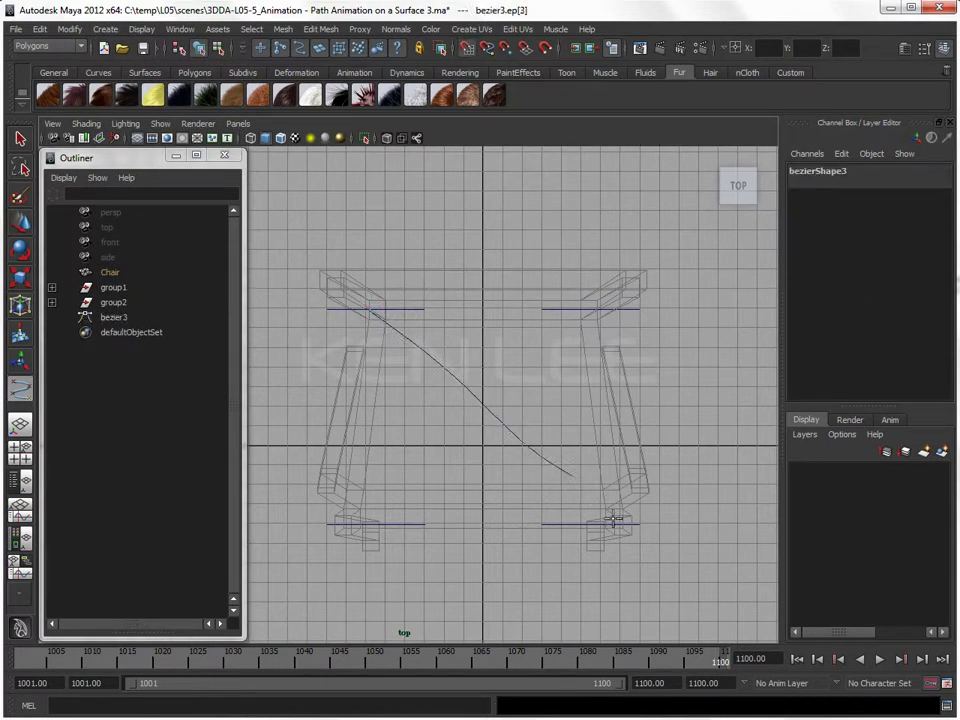
{"action": "key", "text": "w"}
Raise the connecting curve to Translate Y 4.296 in the perspective view.
{"action": "key", "text": "space"}
{"action": "left_click_drag", "start_coordinate": [604, 497], "coordinate": [603, 442]}
{"action": "mouse_move", "coordinate": [476, 506]}
{"action": "left_mouse_down"}
{"action": "mouse_move", "coordinate": [477, 432]}
{"action": "mouse_move", "coordinate": [430, 330]}
{"action": "mouse_move", "coordinate": [416, 270]}
{"action": "mouse_move", "coordinate": [593, 458]}
{"action": "left_mouse_up"}
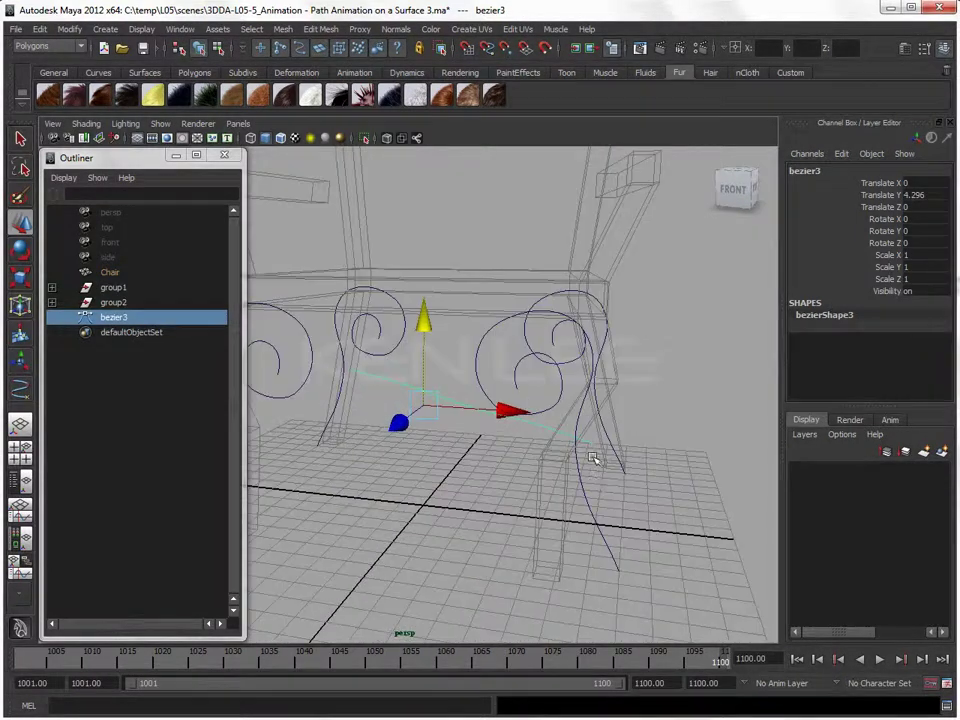
Pull the connecting curve's end control point toward the front leg spiral and check it.
{"action": "key", "text": "F8"}
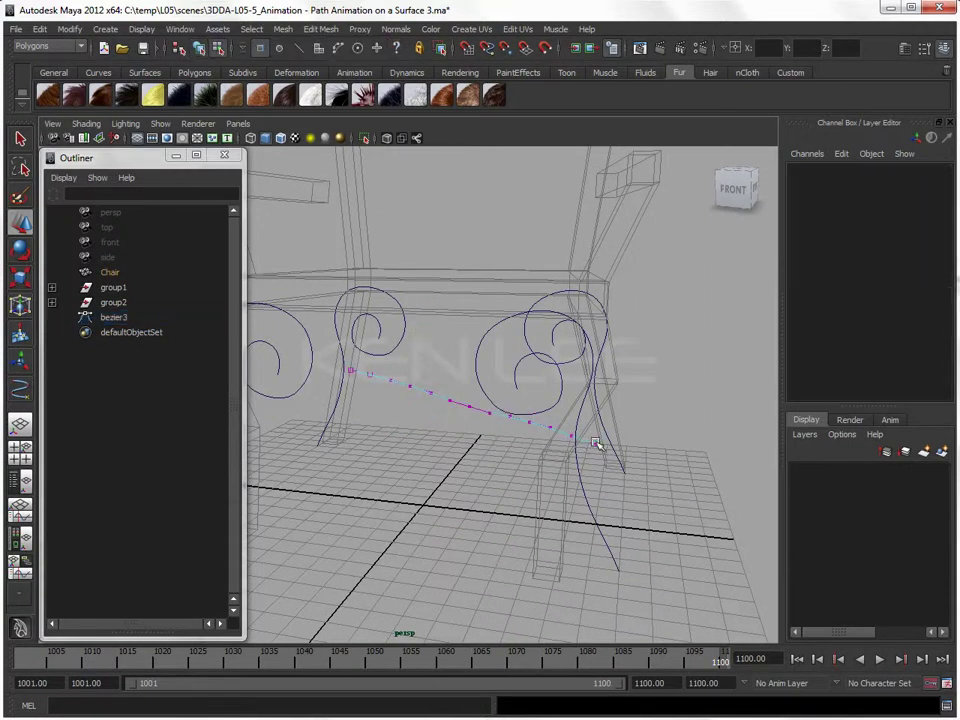
{"action": "left_click", "coordinate": [597, 444]}
{"action": "left_click_drag", "start_coordinate": [589, 444], "coordinate": [566, 447]}
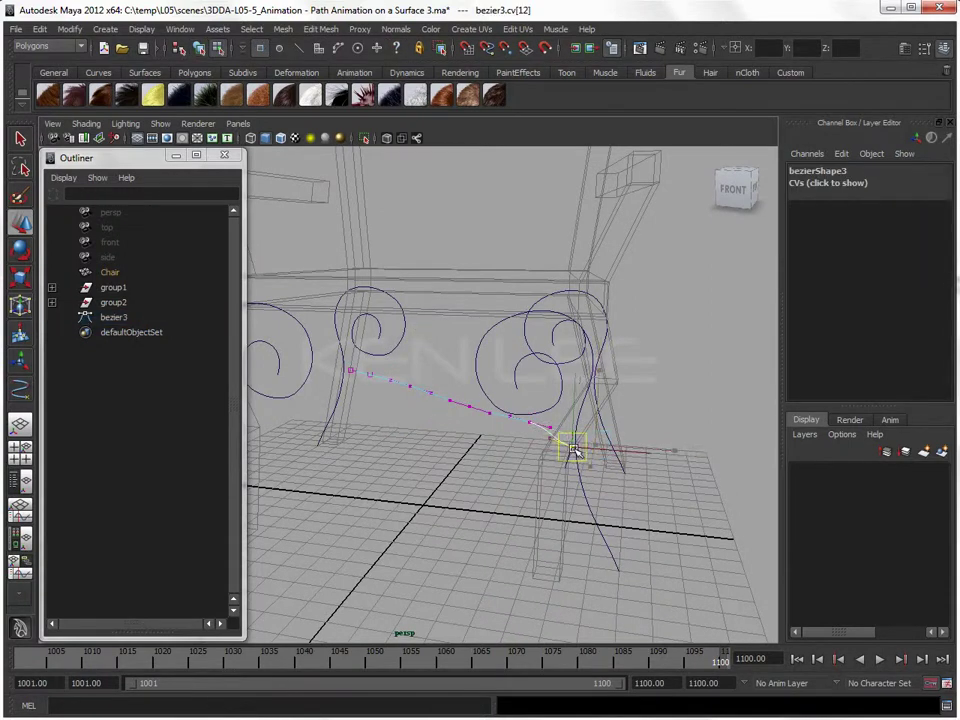
{"action": "mouse_move", "coordinate": [638, 492]}
{"action": "left_mouse_down", "text": "alt"}
{"action": "mouse_move", "coordinate": [621, 514]}
{"action": "mouse_move", "coordinate": [523, 487]}
{"action": "mouse_move", "coordinate": [589, 489]}
{"action": "left_mouse_up", "text": "alt"}
{"action": "middle_click_drag", "start_coordinate": [589, 489], "coordinate": [594, 491]}
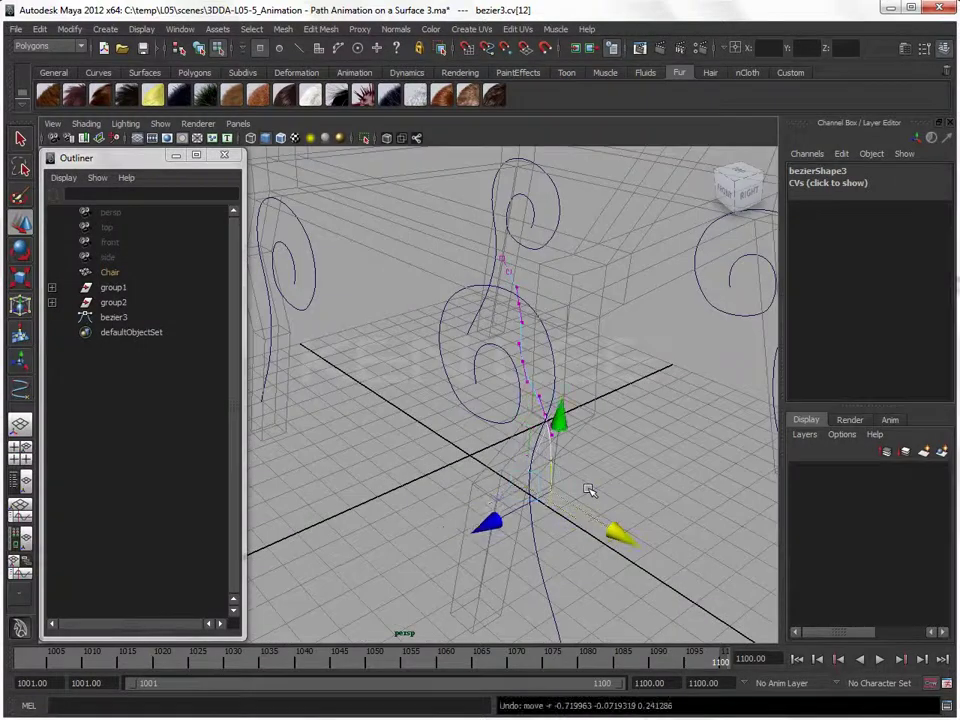
{"action": "mouse_move", "coordinate": [567, 562]}
{"action": "left_mouse_down", "text": "alt"}
{"action": "mouse_move", "coordinate": [617, 551]}
{"action": "mouse_move", "coordinate": [536, 534]}
{"action": "left_mouse_up", "text": "alt"}
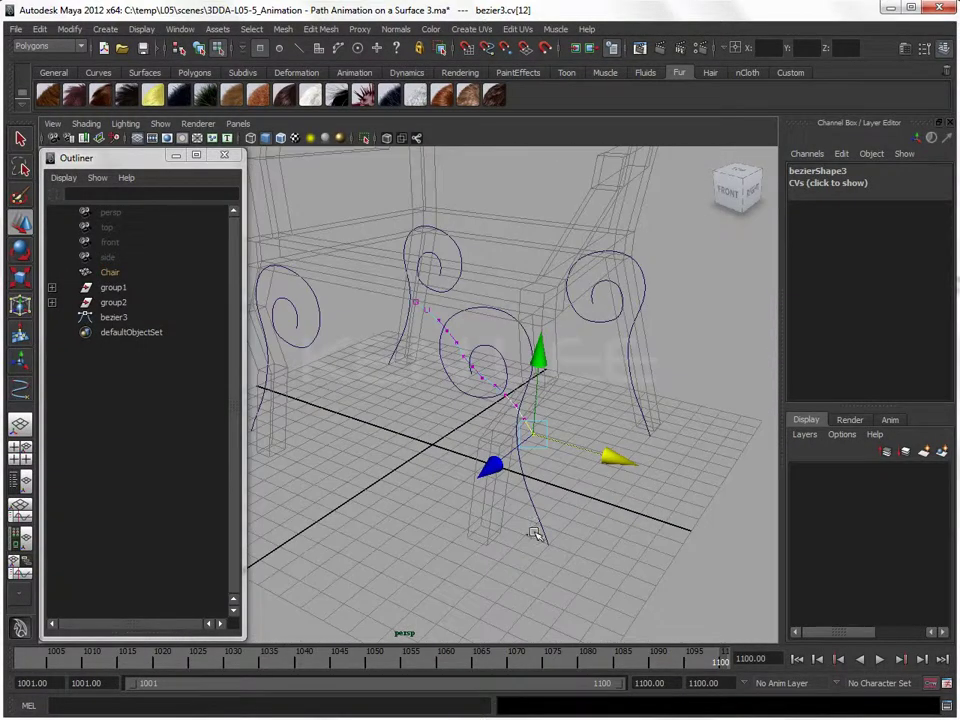
Return to object mode, deselect the curve, and orbit to a frontal view of the chair.
{"action": "key", "text": "F8"}
{"action": "left_click", "coordinate": [477, 540]}
{"action": "mouse_move", "coordinate": [477, 540]}
{"action": "left_mouse_down", "text": "alt"}
{"action": "mouse_move", "coordinate": [546, 507]}
{"action": "mouse_move", "coordinate": [572, 446]}
{"action": "mouse_move", "coordinate": [591, 472]}
{"action": "mouse_move", "coordinate": [583, 388]}
{"action": "mouse_move", "coordinate": [304, 317]}
{"action": "mouse_move", "coordinate": [670, 380]}
{"action": "mouse_move", "coordinate": [662, 336]}
{"action": "mouse_move", "coordinate": [332, 214]}
{"action": "left_mouse_up", "text": "alt"}
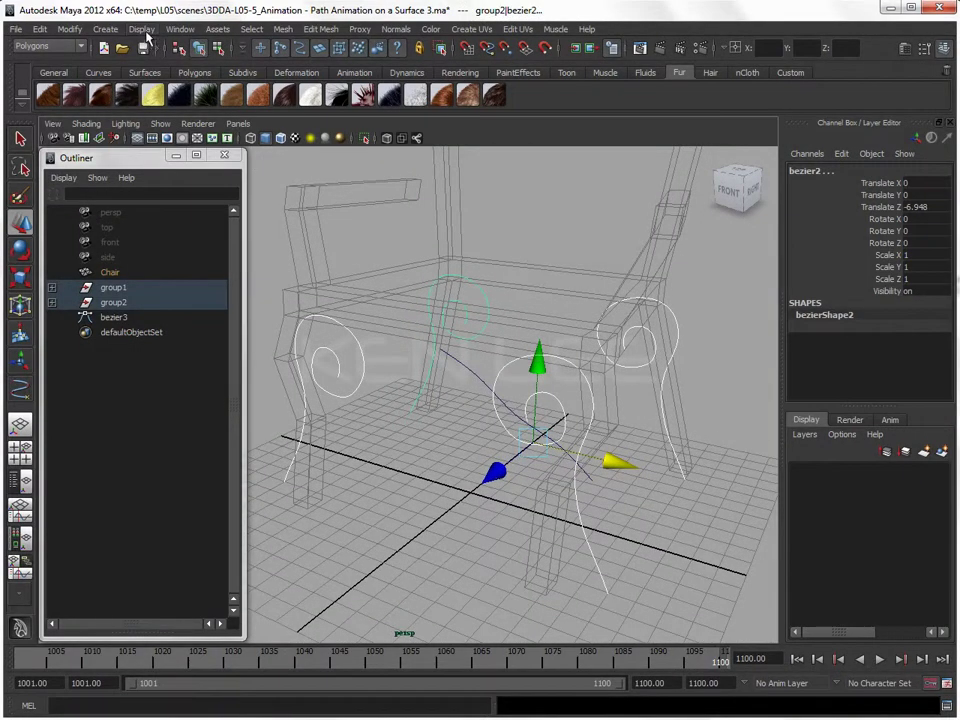
Display CVs on the four spiral curves and bezier3, deselect, and tumble the view to inspect them.
{"action": "left_click", "coordinate": [145, 31]}
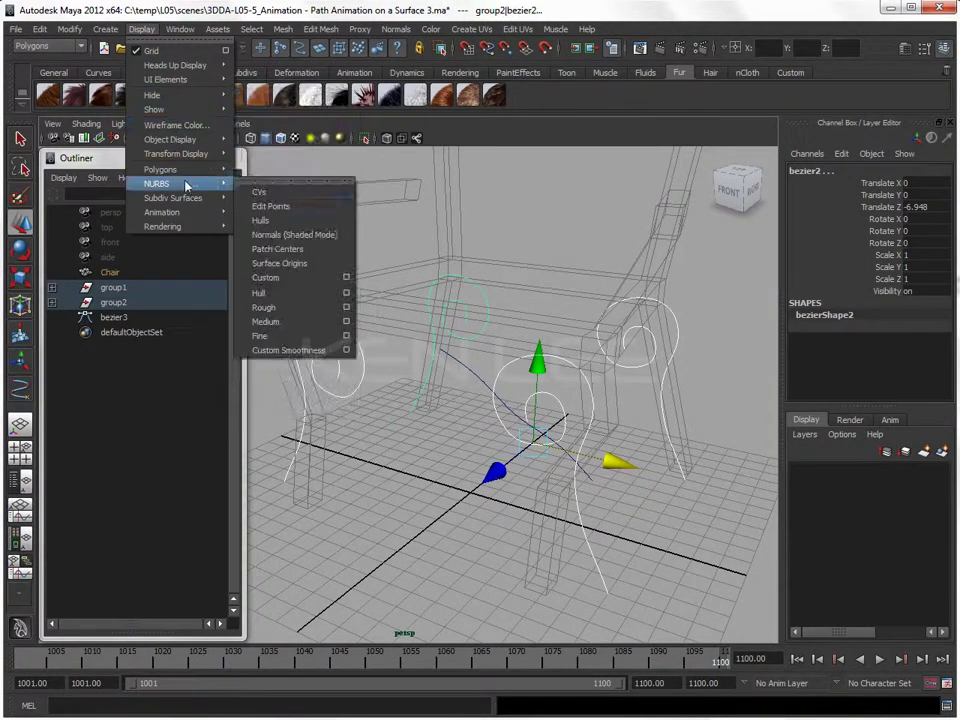
{"action": "left_click", "coordinate": [312, 199]}
{"action": "left_click", "coordinate": [521, 253]}
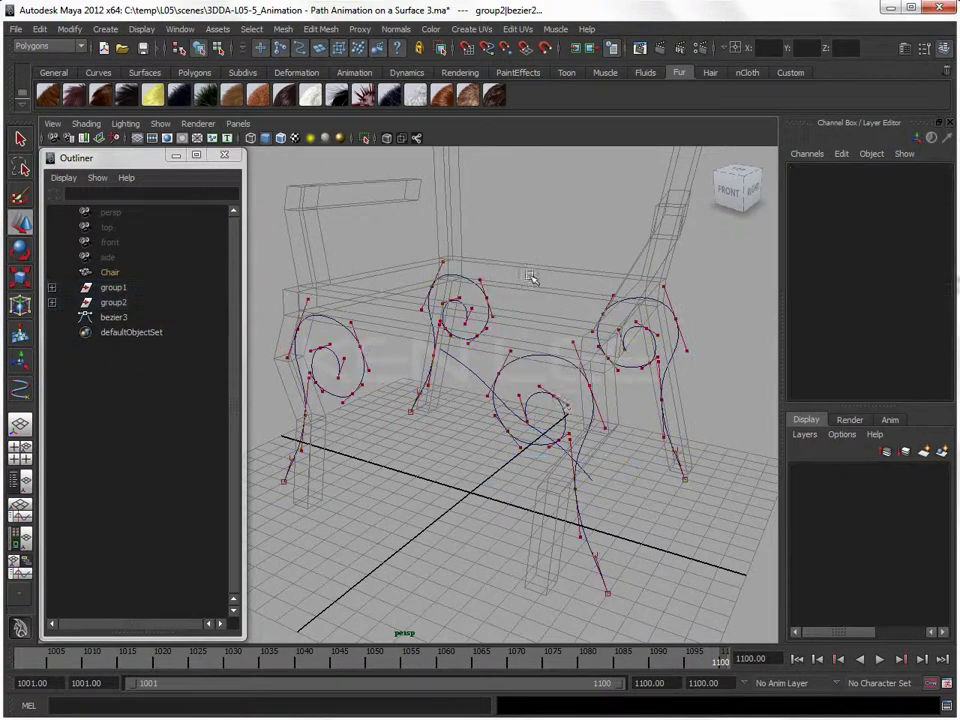
{"action": "left_click_drag", "start_coordinate": [539, 352], "coordinate": [530, 528], "text": "alt"}
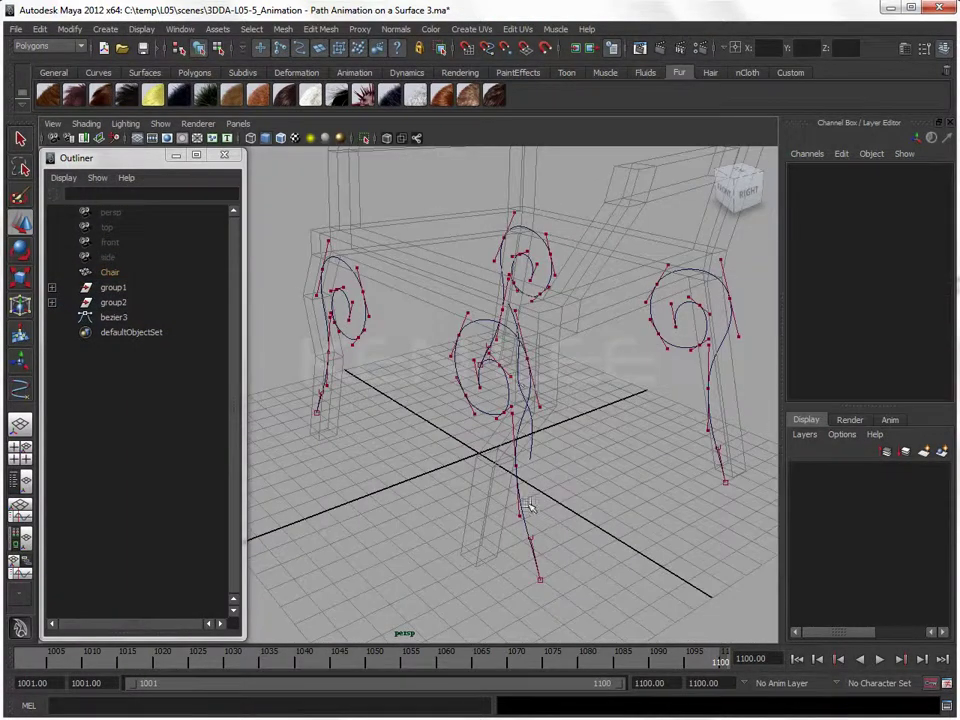
Select the connecting curve bezier3 and switch to its control vertices with F8.
{"action": "left_click", "coordinate": [527, 533]}
{"action": "left_click", "coordinate": [574, 508]}
{"action": "mouse_move", "coordinate": [574, 508]}
{"action": "left_mouse_down", "text": "alt"}
{"action": "mouse_move", "coordinate": [450, 435]}
{"action": "mouse_move", "coordinate": [569, 357]}
{"action": "mouse_move", "coordinate": [544, 403]}
{"action": "mouse_move", "coordinate": [589, 422]}
{"action": "mouse_move", "coordinate": [534, 439]}
{"action": "mouse_move", "coordinate": [512, 368]}
{"action": "left_mouse_up", "text": "alt"}
{"action": "left_click", "coordinate": [552, 388]}
{"action": "key", "text": "F8"}
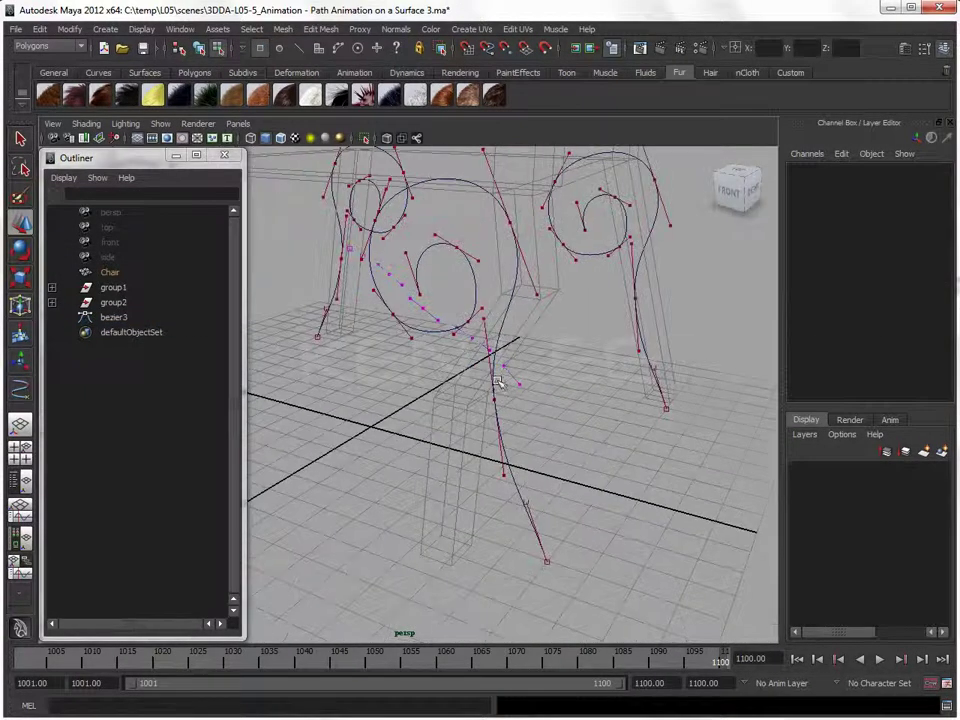
Pick a bezier3 control vertex, zoom in on it, and undo a bad move.
{"action": "left_click", "coordinate": [496, 372]}
{"action": "mouse_move", "coordinate": [494, 410]}
{"action": "left_mouse_down", "text": "alt"}
{"action": "mouse_move", "coordinate": [424, 392]}
{"action": "mouse_move", "coordinate": [515, 413]}
{"action": "mouse_move", "coordinate": [444, 446]}
{"action": "mouse_move", "coordinate": [542, 461]}
{"action": "mouse_move", "coordinate": [460, 400]}
{"action": "left_mouse_up", "text": "alt"}
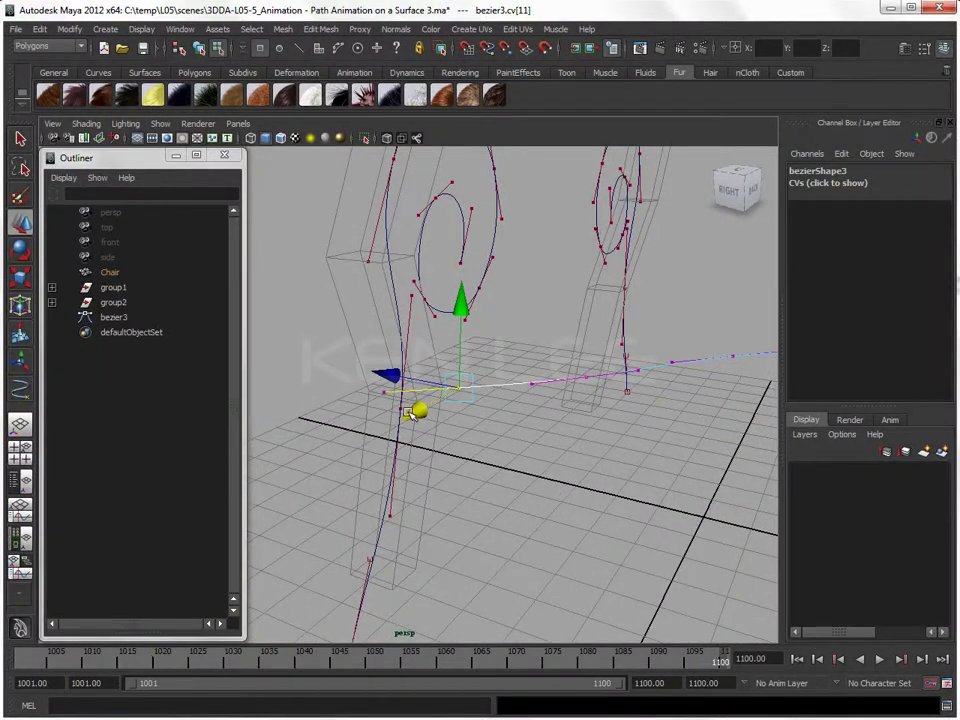
{"action": "left_click_drag", "start_coordinate": [460, 390], "coordinate": [396, 396], "text": "alt"}
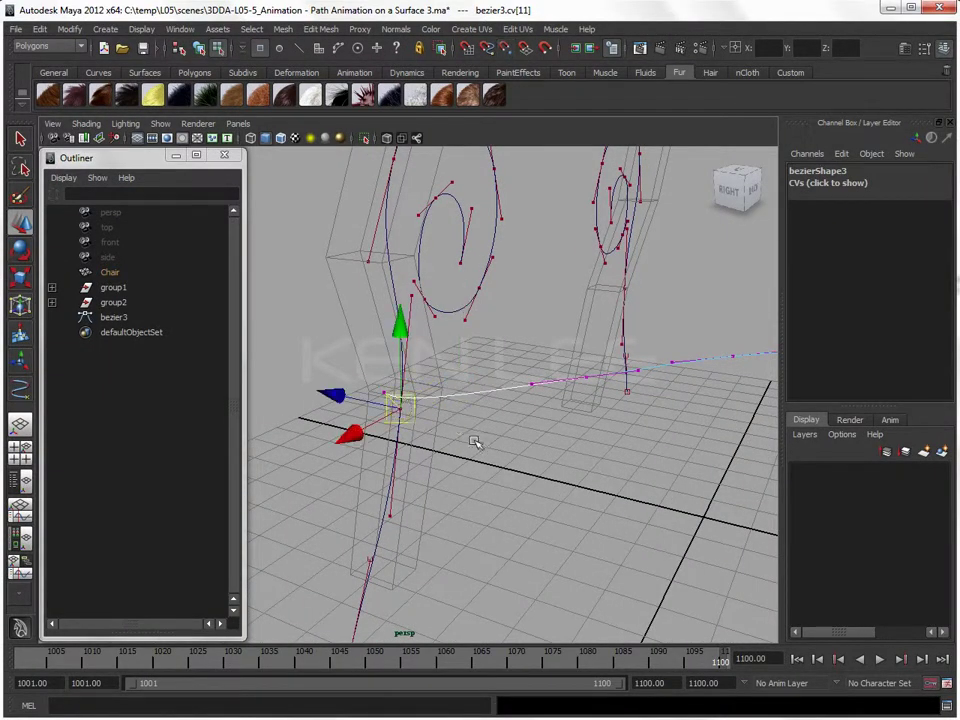
{"action": "scroll", "coordinate": [429, 437], "scroll_direction": "up", "scroll_amount": 5}
{"action": "left_click_drag", "start_coordinate": [385, 447], "coordinate": [427, 407], "text": "alt"}
{"action": "scroll", "coordinate": [405, 430], "scroll_direction": "down", "scroll_amount": 4}
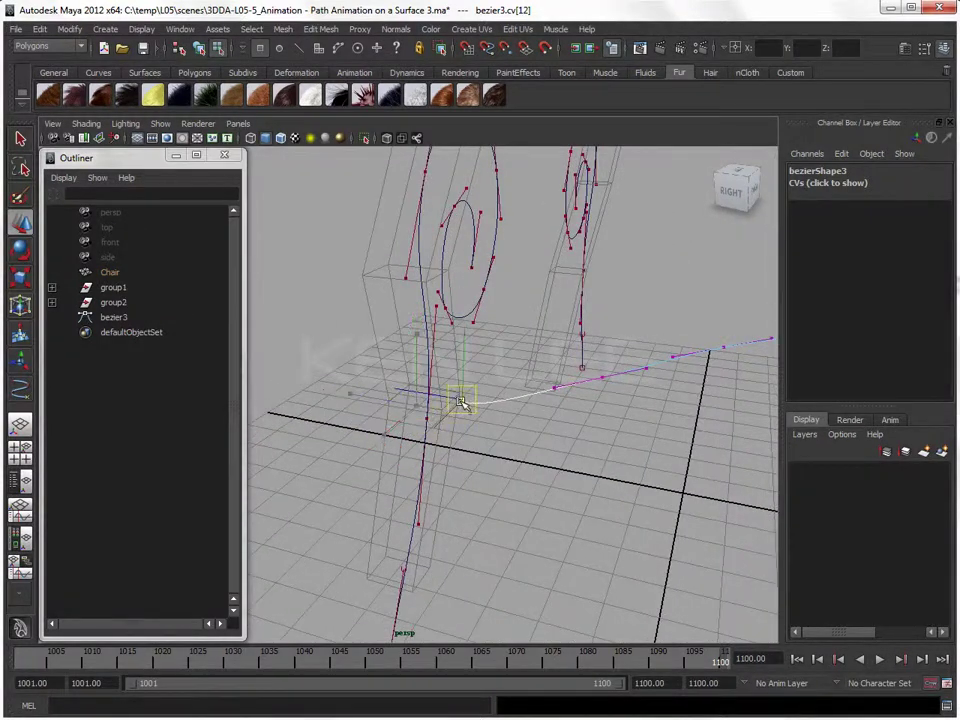
{"action": "key", "text": "ctrl+z"}
{"action": "key", "text": "ctrl+z"}
{"action": "key", "text": "ctrl+z"}
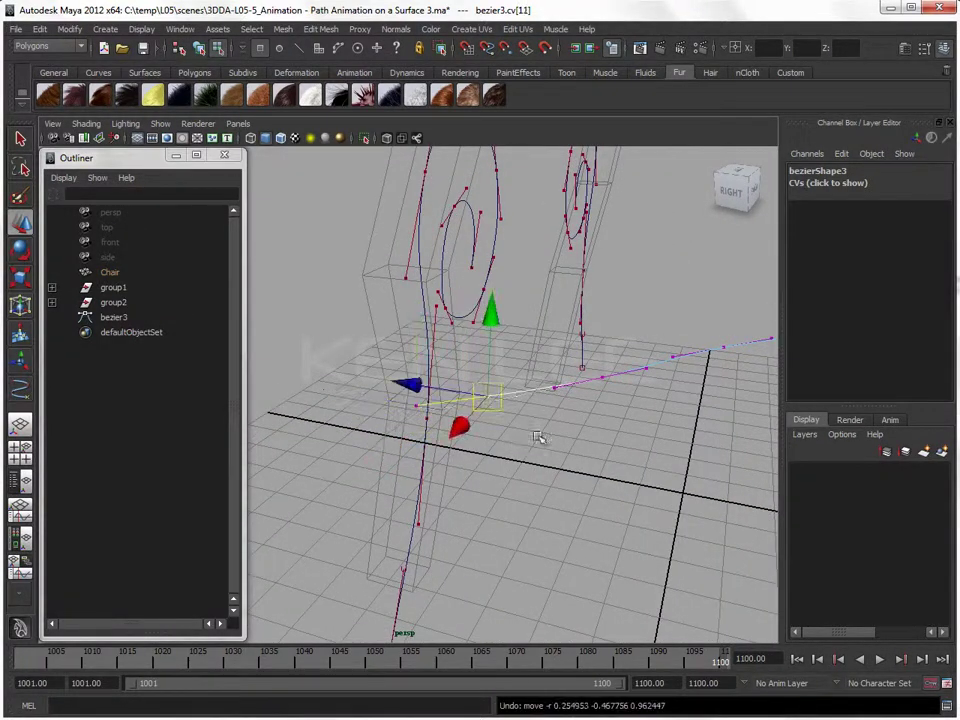
Reposition bezier3's end control vertices so both ends reach the chair-leg spirals.
{"action": "left_click", "coordinate": [410, 403]}
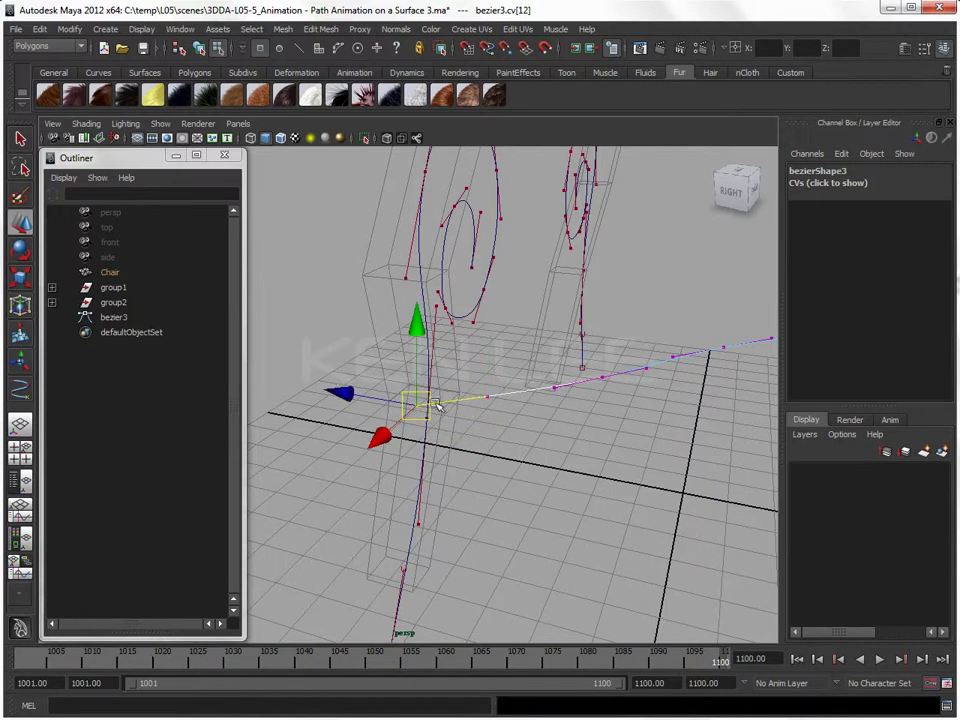
{"action": "right_click_drag", "start_coordinate": [415, 404], "coordinate": [428, 411], "text": "alt"}
{"action": "mouse_move", "coordinate": [523, 456]}
{"action": "left_mouse_down", "text": "alt"}
{"action": "mouse_move", "coordinate": [381, 467]}
{"action": "mouse_move", "coordinate": [282, 461]}
{"action": "mouse_move", "coordinate": [463, 439]}
{"action": "mouse_move", "coordinate": [435, 439]}
{"action": "mouse_move", "coordinate": [542, 437]}
{"action": "mouse_move", "coordinate": [497, 432]}
{"action": "left_mouse_up", "text": "alt"}
{"action": "left_click", "coordinate": [520, 435]}
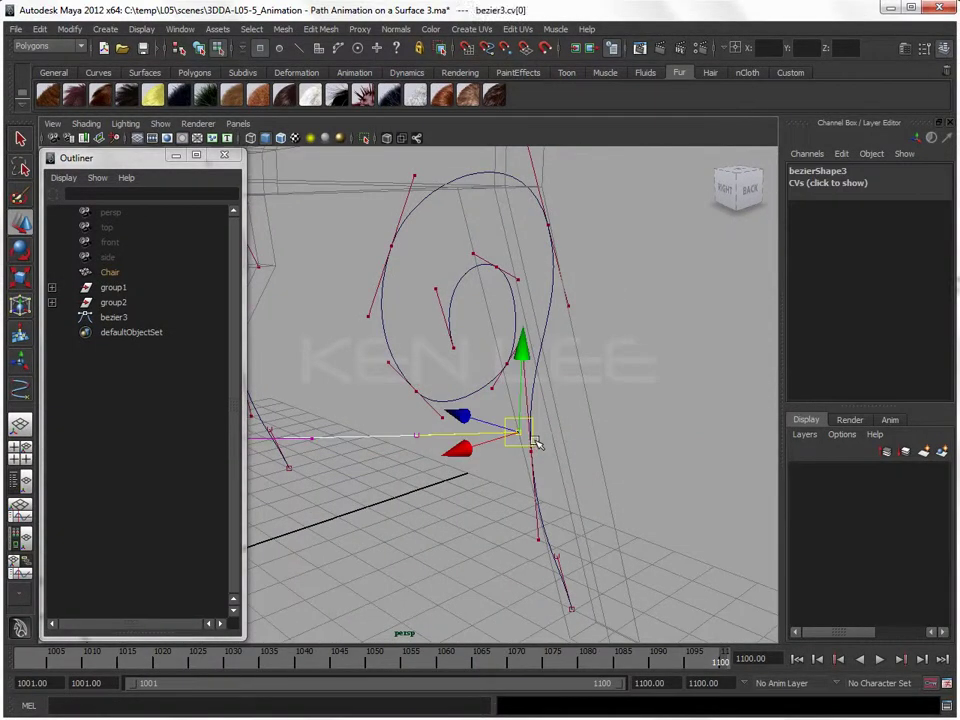
{"action": "left_click_drag", "start_coordinate": [606, 439], "coordinate": [560, 500], "text": "alt"}
{"action": "left_click", "coordinate": [407, 514]}
{"action": "mouse_move", "coordinate": [407, 514]}
{"action": "left_mouse_down", "text": "alt"}
{"action": "mouse_move", "coordinate": [454, 489]}
{"action": "mouse_move", "coordinate": [570, 465]}
{"action": "mouse_move", "coordinate": [518, 465]}
{"action": "mouse_move", "coordinate": [491, 411]}
{"action": "mouse_move", "coordinate": [489, 364]}
{"action": "mouse_move", "coordinate": [475, 407]}
{"action": "mouse_move", "coordinate": [521, 394]}
{"action": "mouse_move", "coordinate": [654, 407]}
{"action": "left_mouse_up", "text": "alt"}
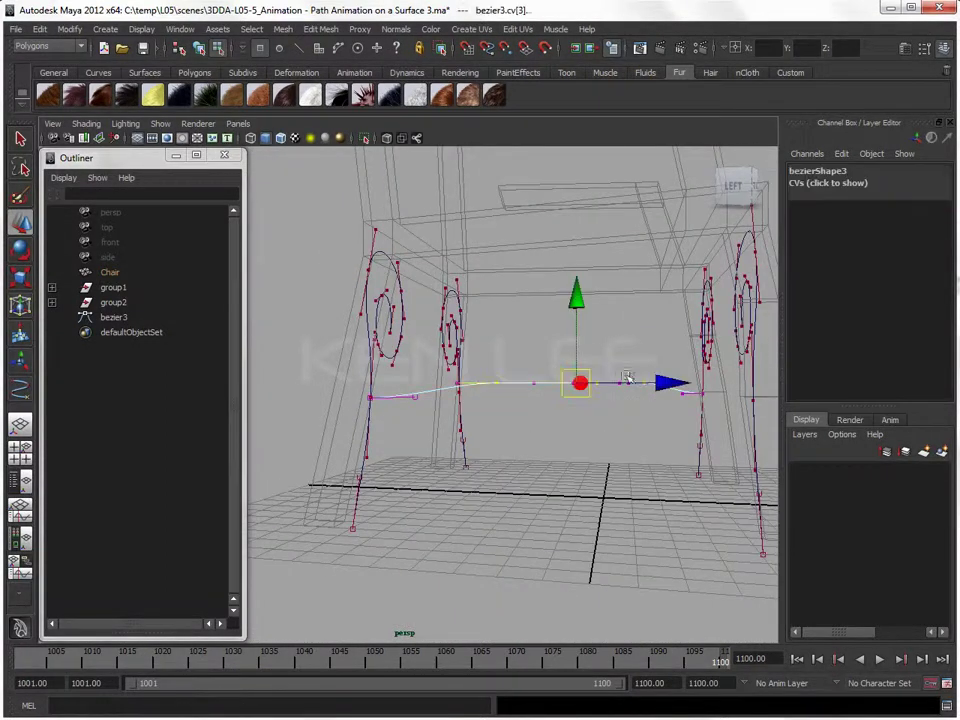
Lower the selected bezier3 control vertex slightly along Y, then try neighbouring CVs.
{"action": "left_click_drag", "start_coordinate": [580, 300], "coordinate": [580, 315]}
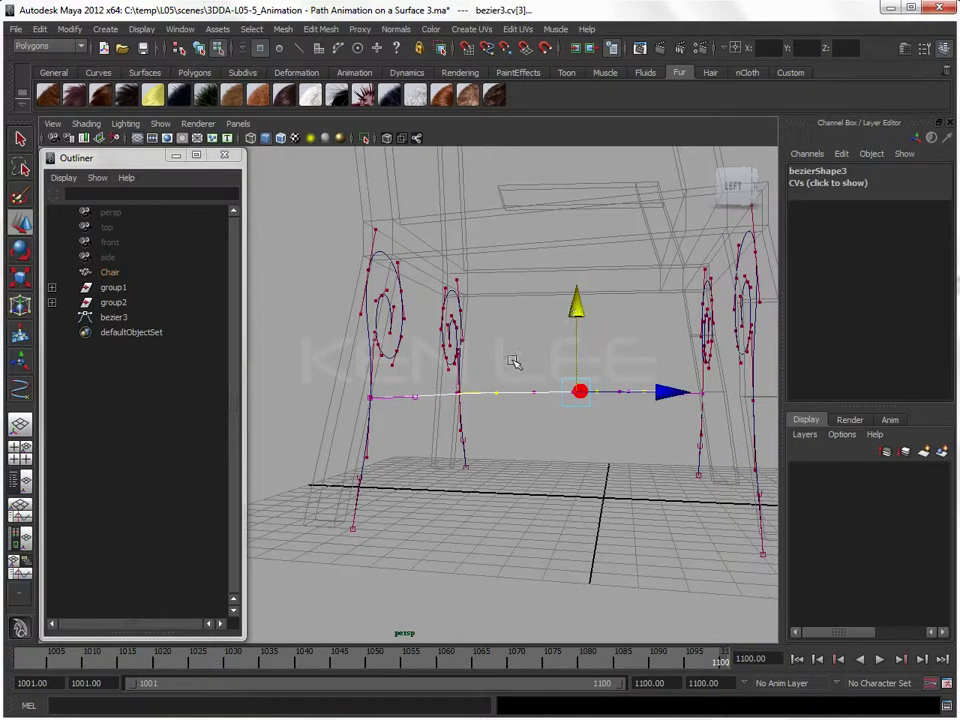
{"action": "left_click_drag", "start_coordinate": [639, 394], "coordinate": [636, 420], "text": "alt"}
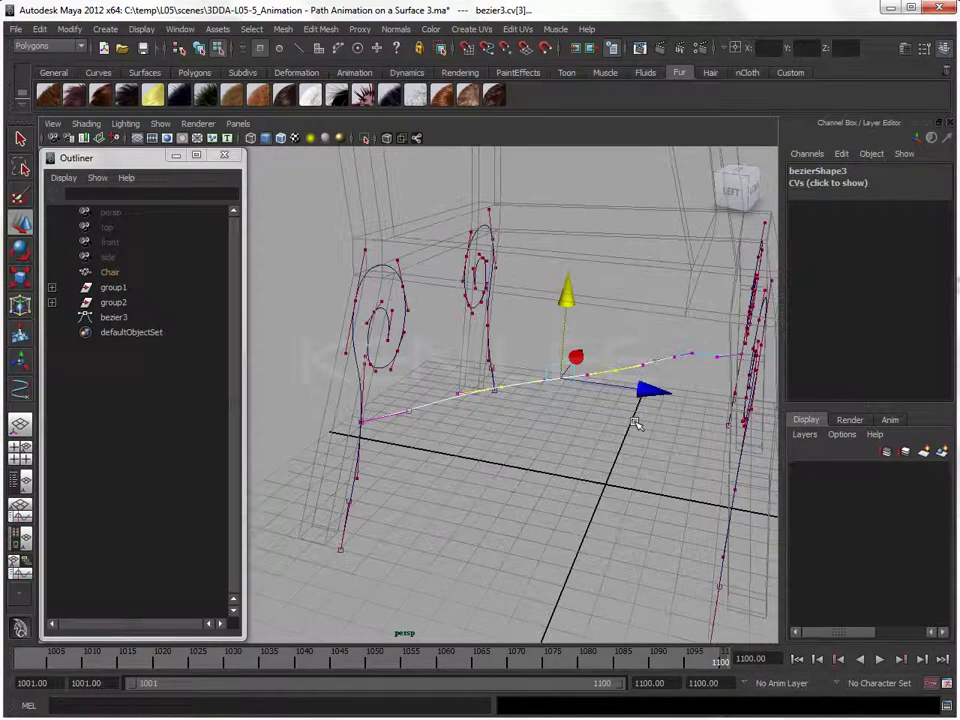
{"action": "left_click", "coordinate": [630, 420]}
{"action": "left_click", "coordinate": [490, 388]}
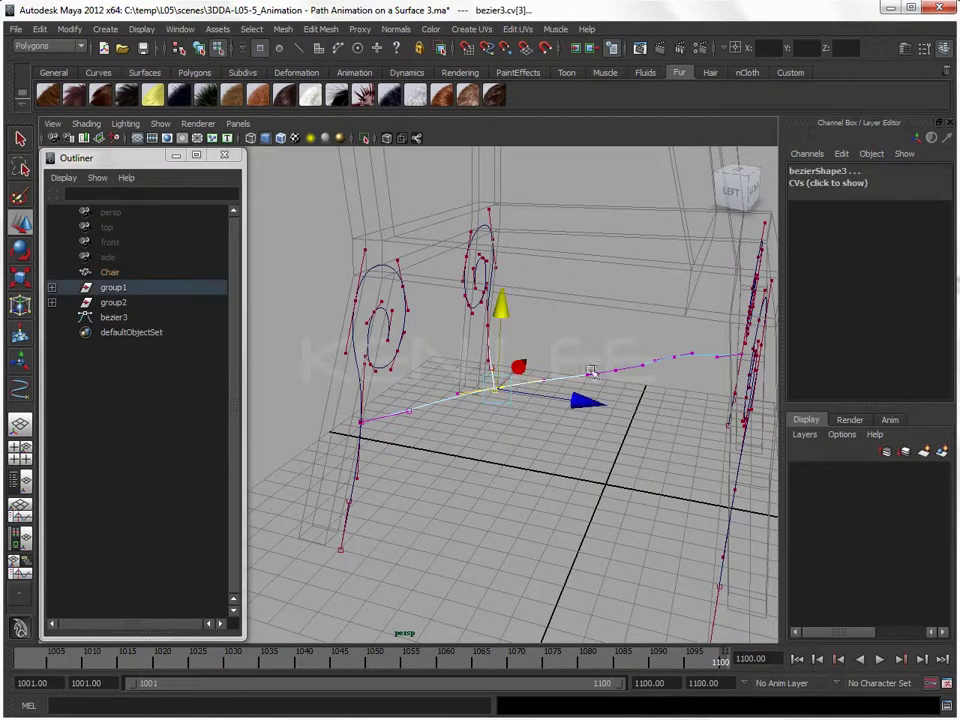
{"action": "left_click", "coordinate": [583, 394]}
{"action": "key", "text": "ctrl+z"}
Adjust the remaining inner bezier3 CVs and orbit to confirm the curve runs straight.
{"action": "left_click", "coordinate": [578, 410]}
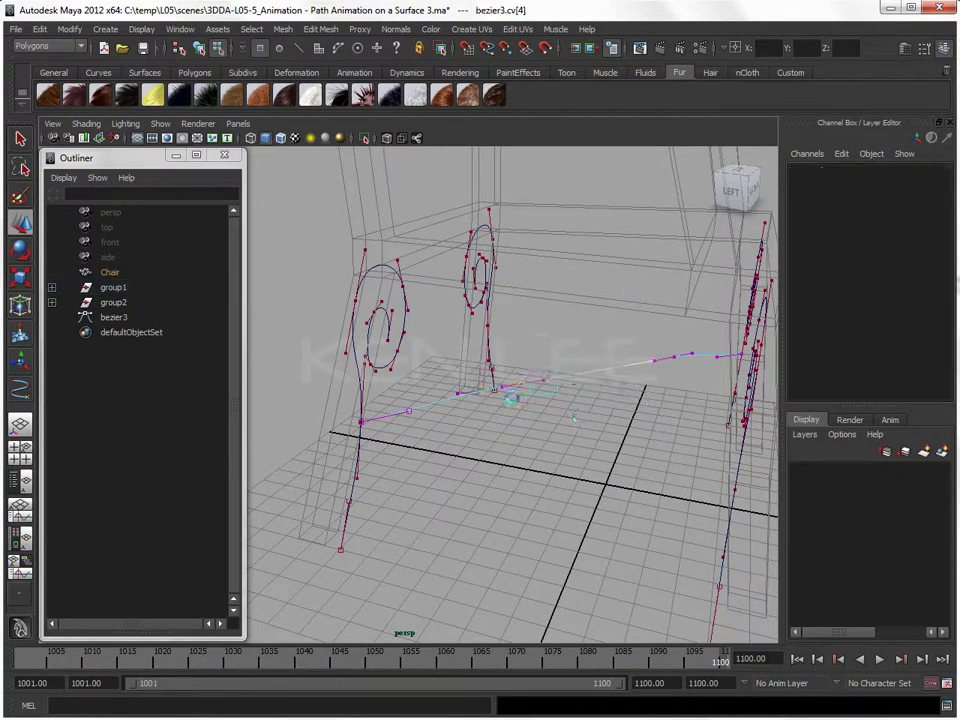
{"action": "left_click", "coordinate": [523, 416]}
{"action": "left_click", "coordinate": [672, 352]}
{"action": "left_click", "coordinate": [621, 435]}
{"action": "mouse_move", "coordinate": [621, 435]}
{"action": "left_mouse_down", "text": "alt"}
{"action": "mouse_move", "coordinate": [660, 428]}
{"action": "mouse_move", "coordinate": [686, 439]}
{"action": "mouse_move", "coordinate": [632, 444]}
{"action": "mouse_move", "coordinate": [767, 435]}
{"action": "mouse_move", "coordinate": [508, 440]}
{"action": "mouse_move", "coordinate": [634, 463]}
{"action": "mouse_move", "coordinate": [610, 470]}
{"action": "mouse_move", "coordinate": [632, 478]}
{"action": "mouse_move", "coordinate": [510, 480]}
{"action": "mouse_move", "coordinate": [467, 514]}
{"action": "left_mouse_up", "text": "alt"}
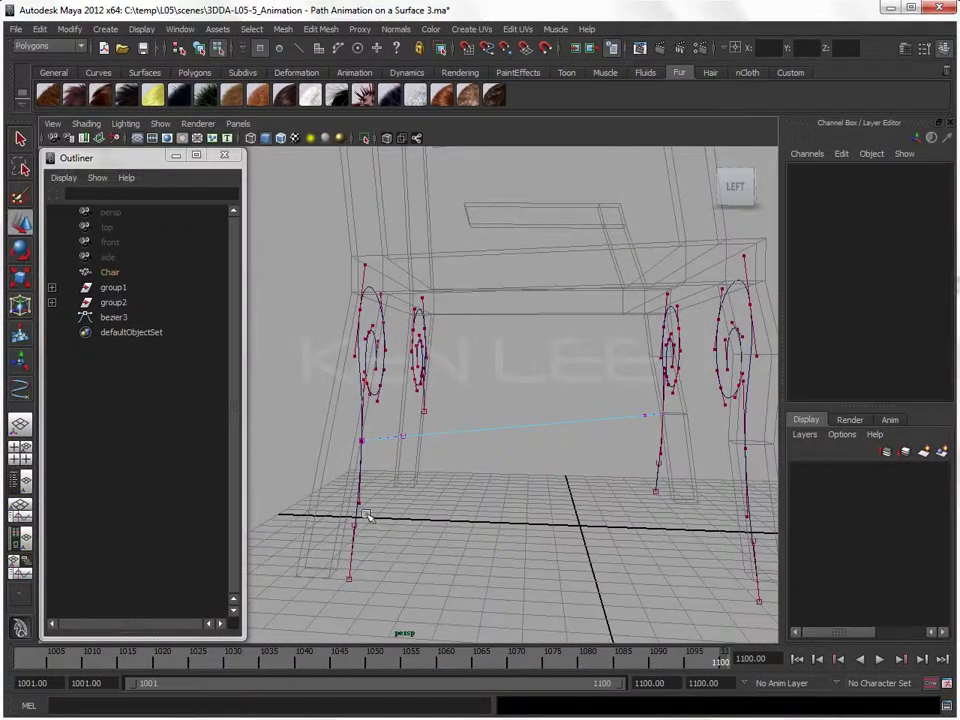
{"action": "left_click_drag", "start_coordinate": [370, 457], "coordinate": [383, 473], "text": "alt"}
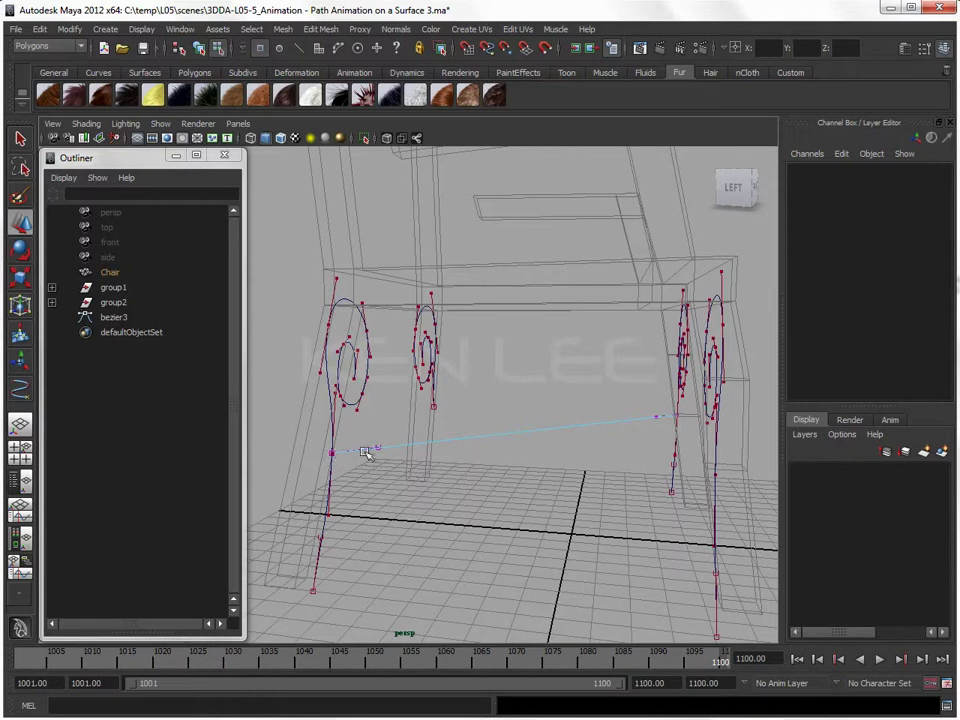
{"action": "left_click", "coordinate": [543, 476]}
{"action": "left_click", "coordinate": [572, 497]}
{"action": "left_click_drag", "start_coordinate": [580, 500], "coordinate": [414, 514], "text": "alt"}
{"action": "scroll", "coordinate": [407, 508], "scroll_direction": "down", "scroll_amount": 3}
{"action": "scroll", "coordinate": [495, 496], "scroll_direction": "up", "scroll_amount": 3}
{"action": "mouse_move", "coordinate": [493, 489]}
{"action": "left_mouse_down", "text": "alt"}
{"action": "mouse_move", "coordinate": [479, 479]}
{"action": "mouse_move", "coordinate": [533, 487]}
{"action": "mouse_move", "coordinate": [550, 470]}
{"action": "left_mouse_up", "text": "alt"}
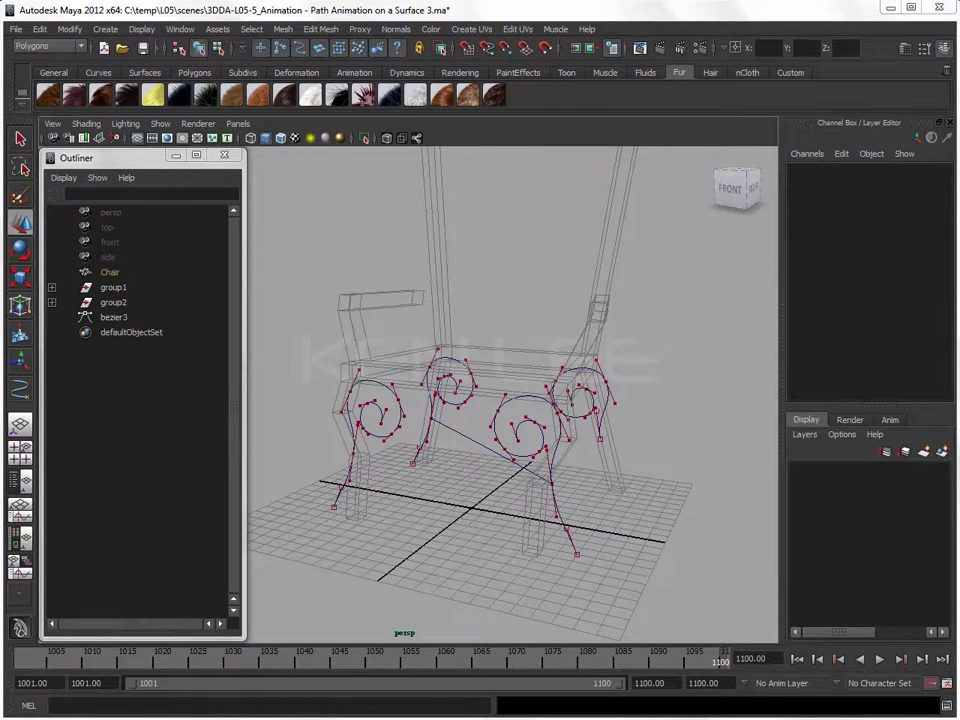
{"action": "right_click", "coordinate": [2, 716]}
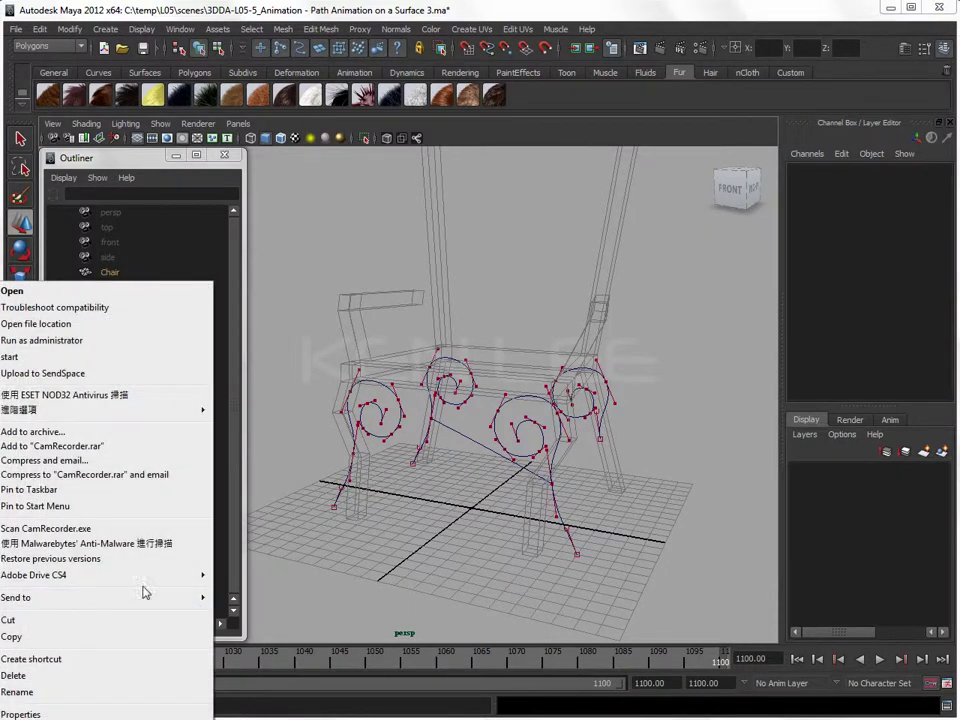
{"action": "left_click", "coordinate": [296, 579]}
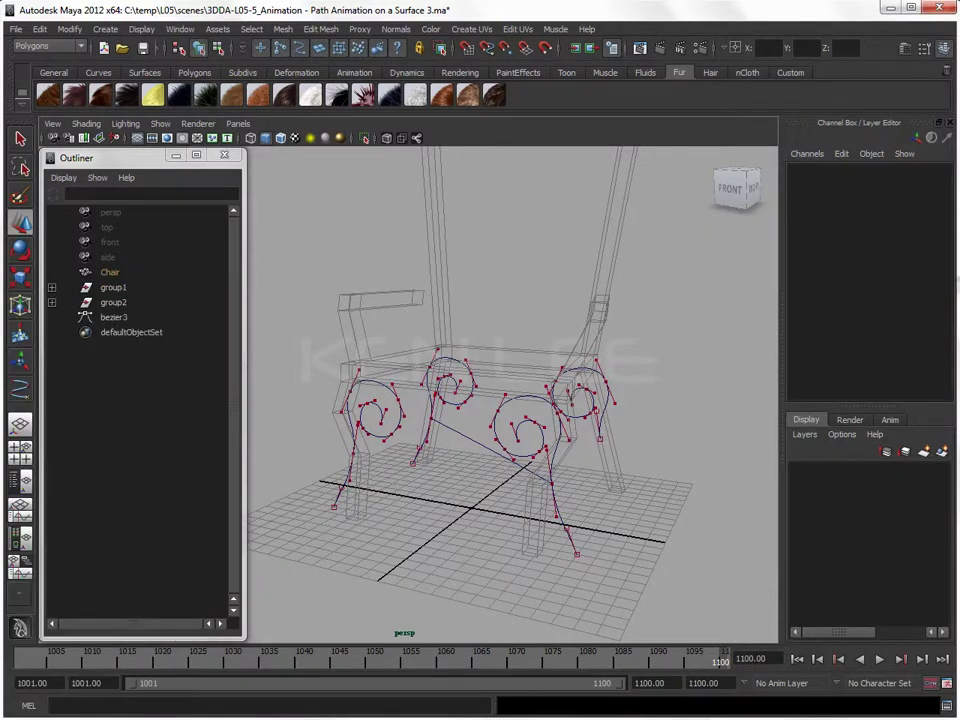